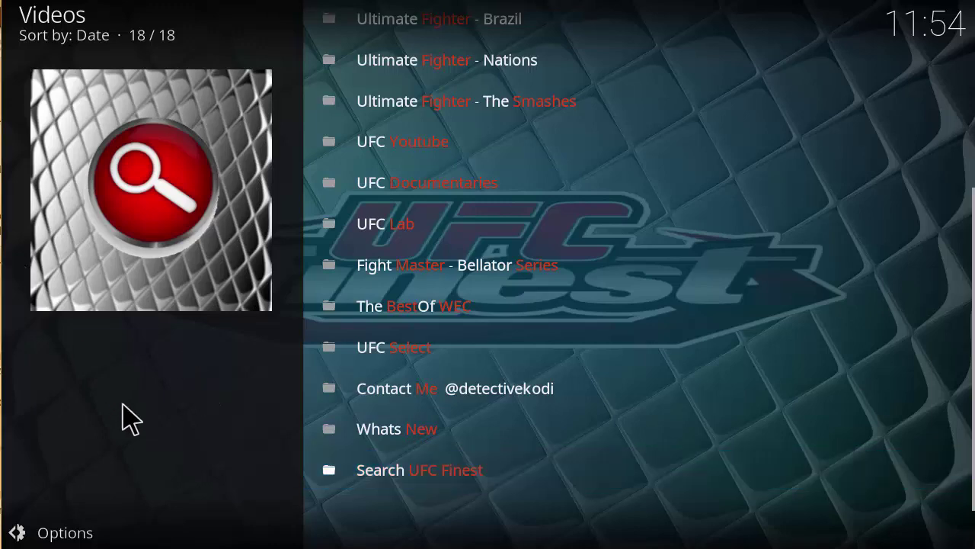
Cycle through the UFC Finest category list to its end.
key("Up")
key("Up")
key("Up")
key("Up")
key("Up")
key("Up")
key("Up")
key("Up")
key("Up")
key("Up")
key("Up")
key("Up")
key("Up")
key("Up")
key("Up")
key("Up")
key("Up")
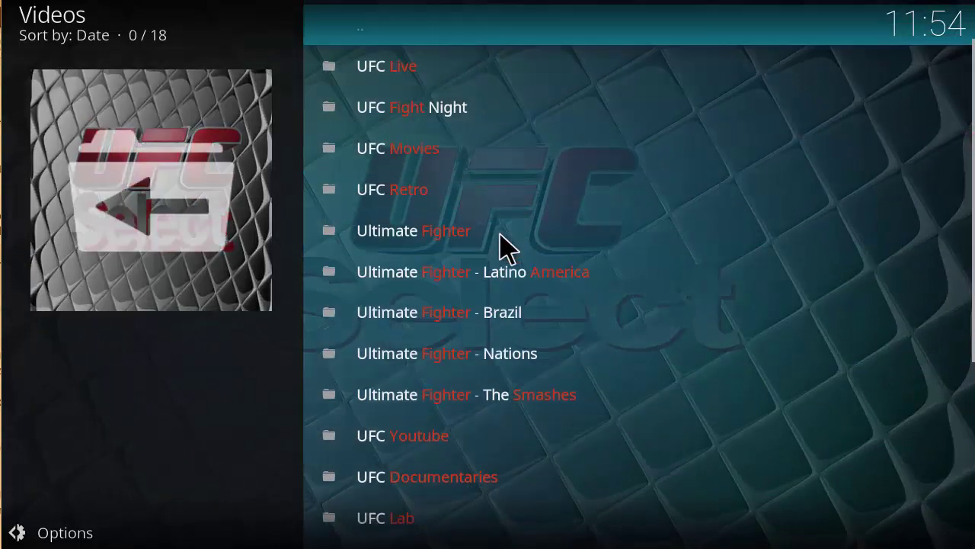
Browse the tiles from UFC Fight Night through the Ultimate Fighter categories to UFC Youtube.
key("Down")
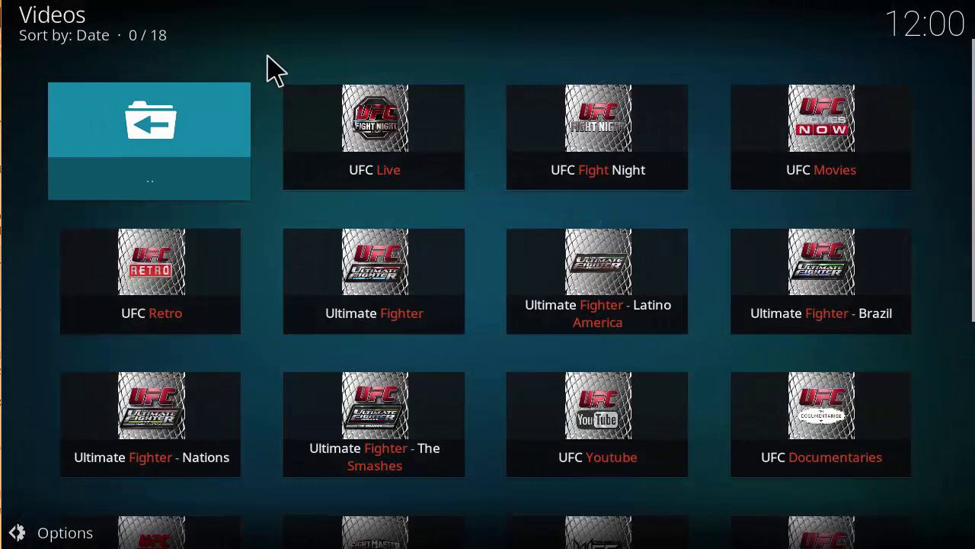
key("Right")
key("Right")
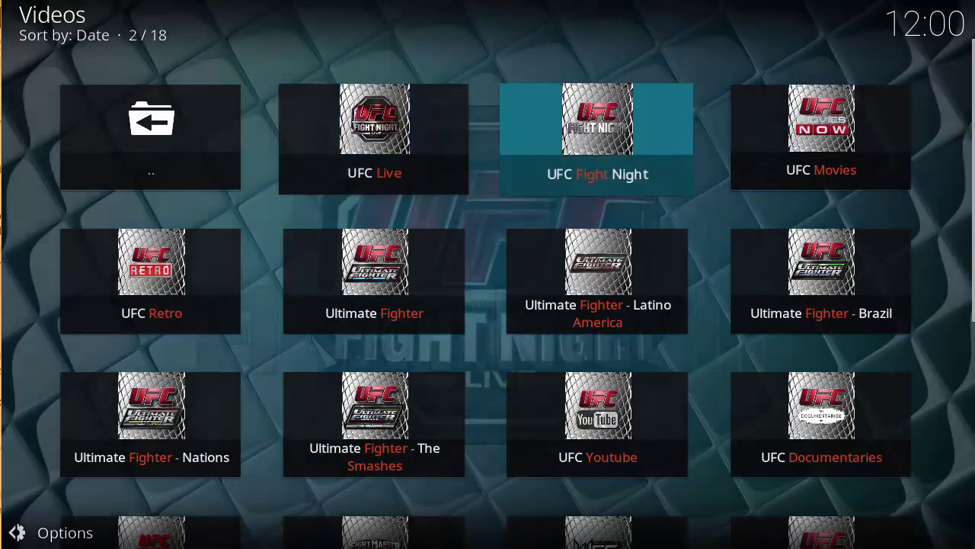
key("Right")
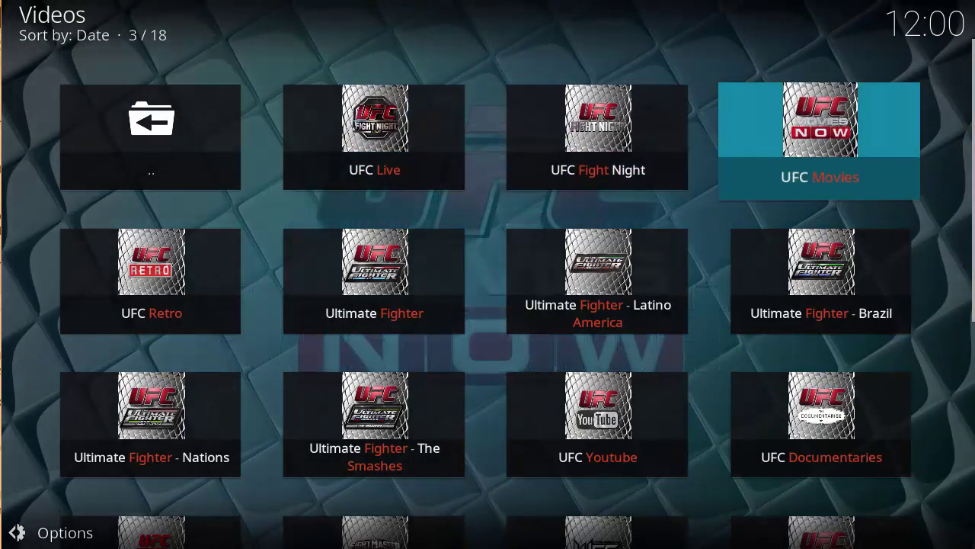
key("Down")
key("Left")
key("Left")
key("Left")
key("Left")
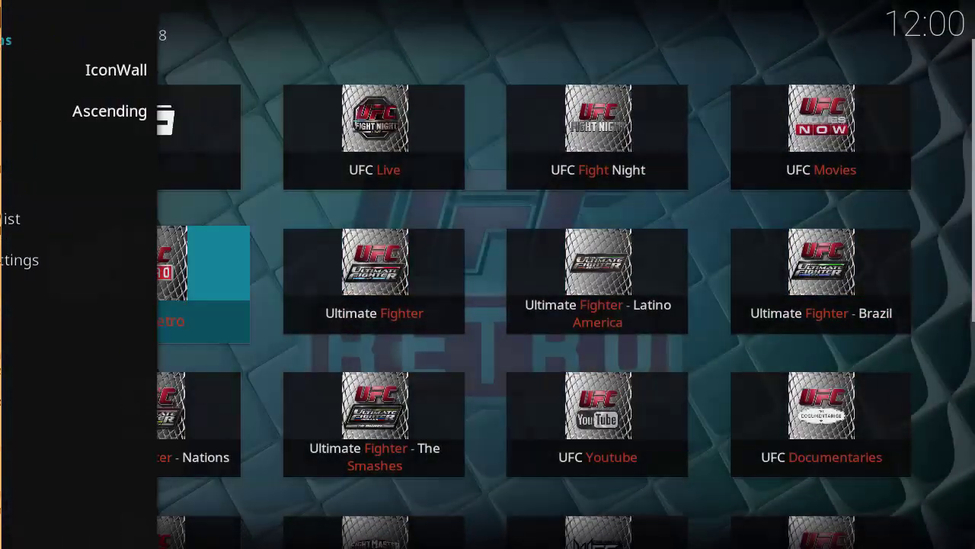
key("Right")
key("Right")
key("Right")
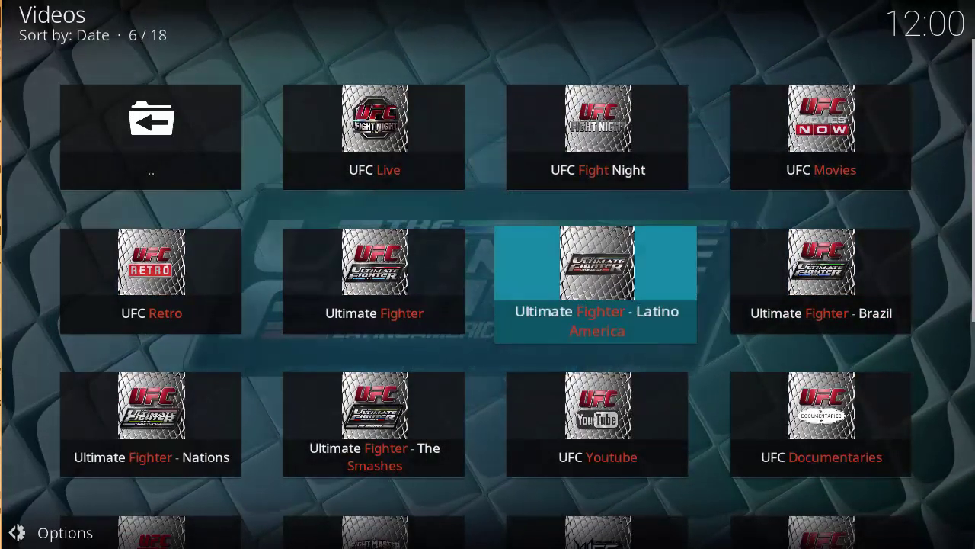
key("Right")
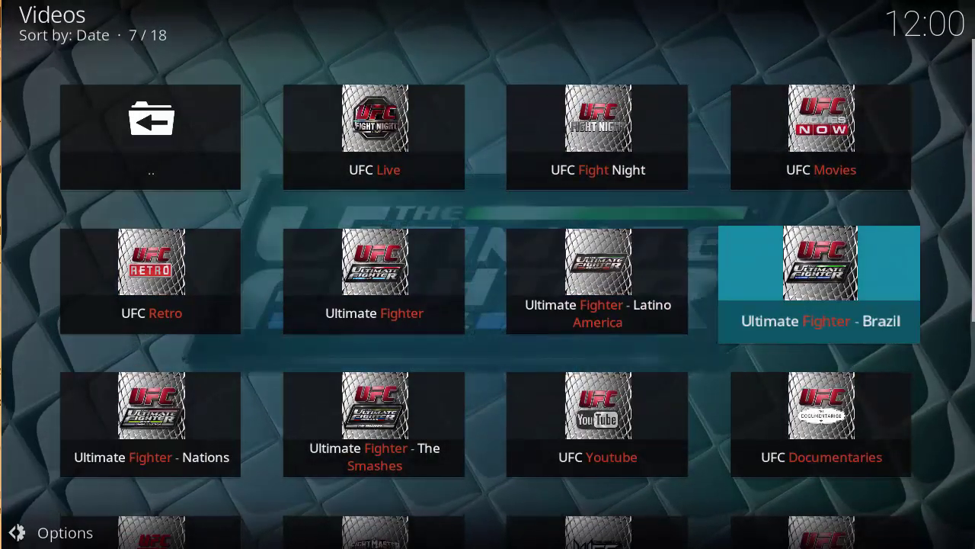
key("Down")
key("Left")
key("Left")
key("Left")
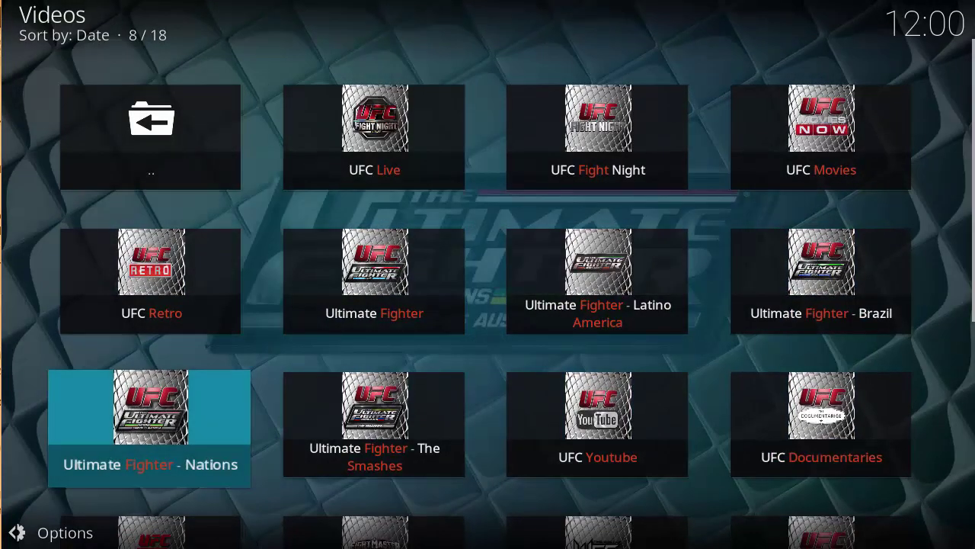
key("Right")
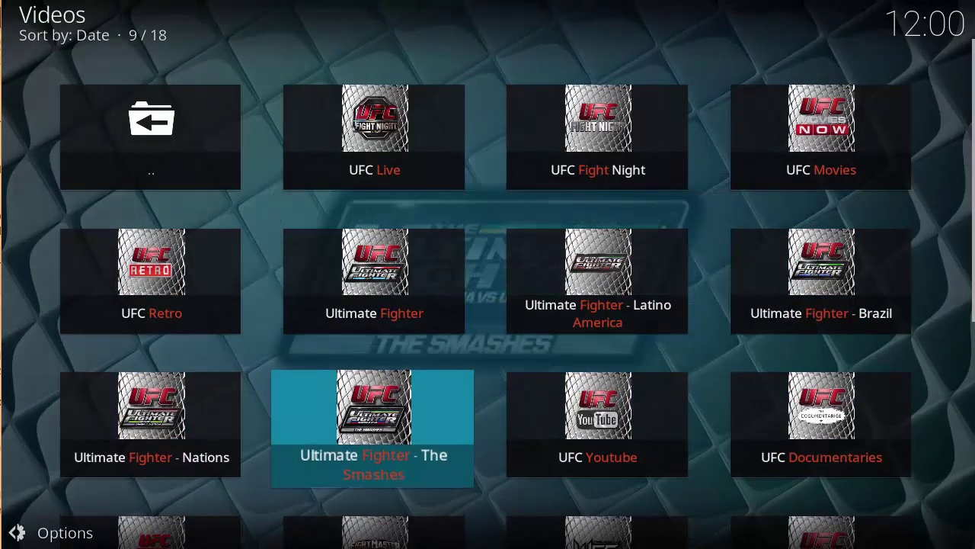
key("Right")
Continue through UFC Lab, The BestOf WEC, Search UFC Finest and Contact Me, ending on UFC Live.
key("Right")
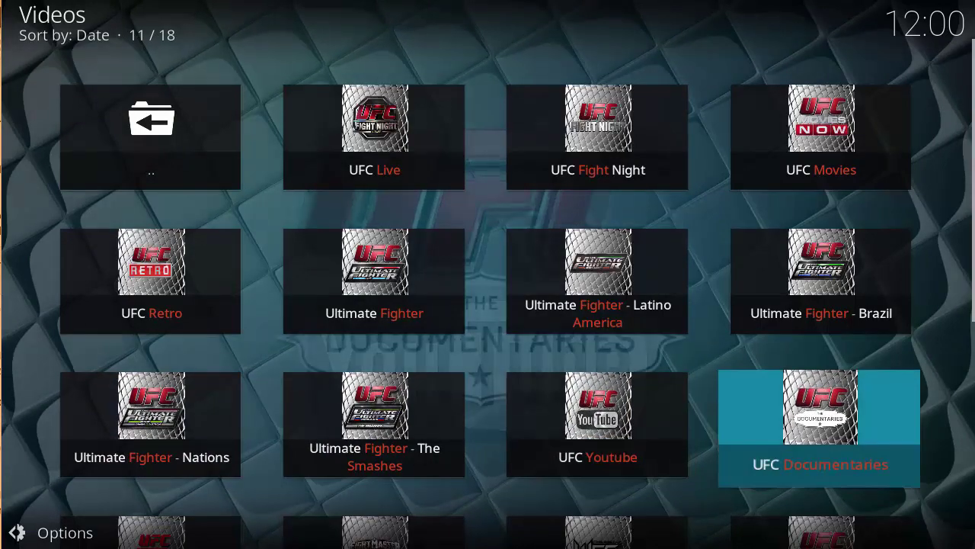
key("Down")
key("Left")
key("Left")
key("Left")
key("Right")
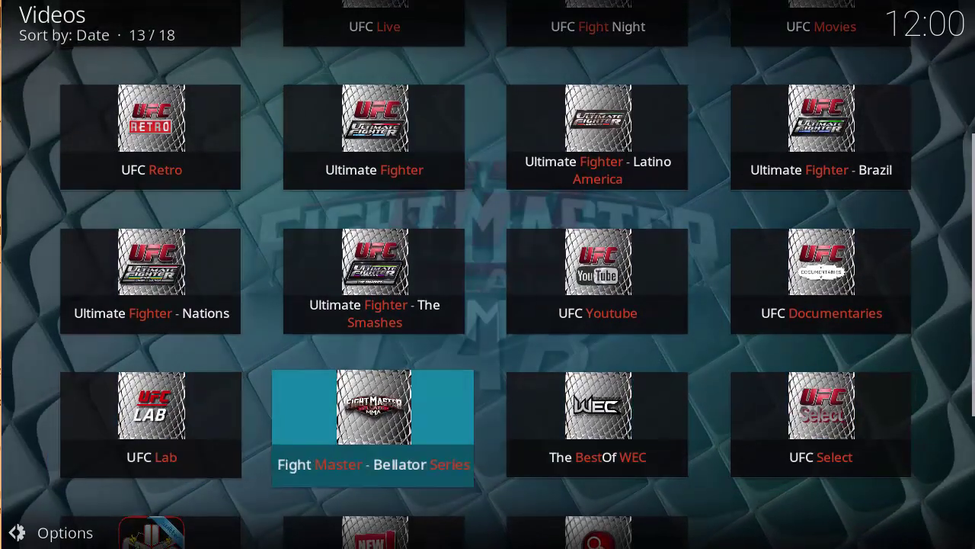
key("Right")
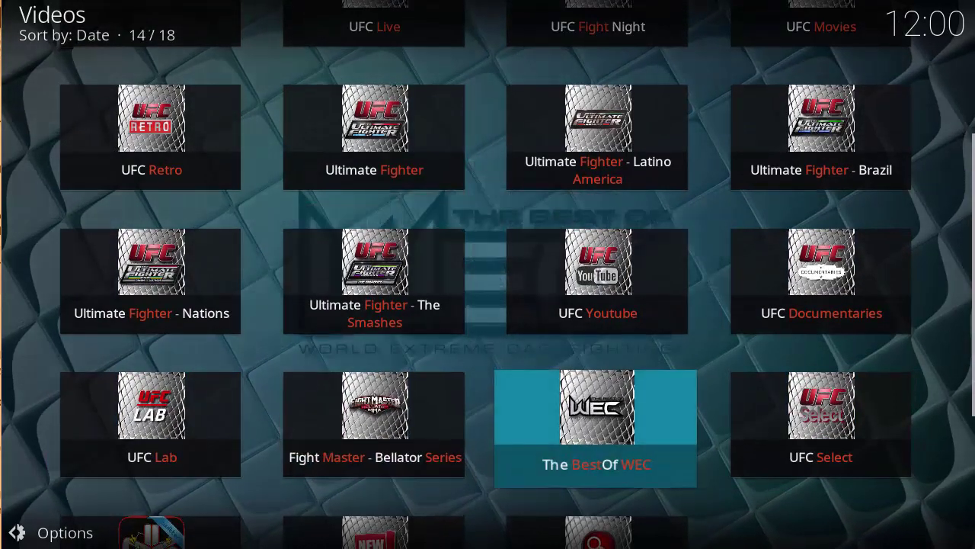
key("Right")
key("Down")
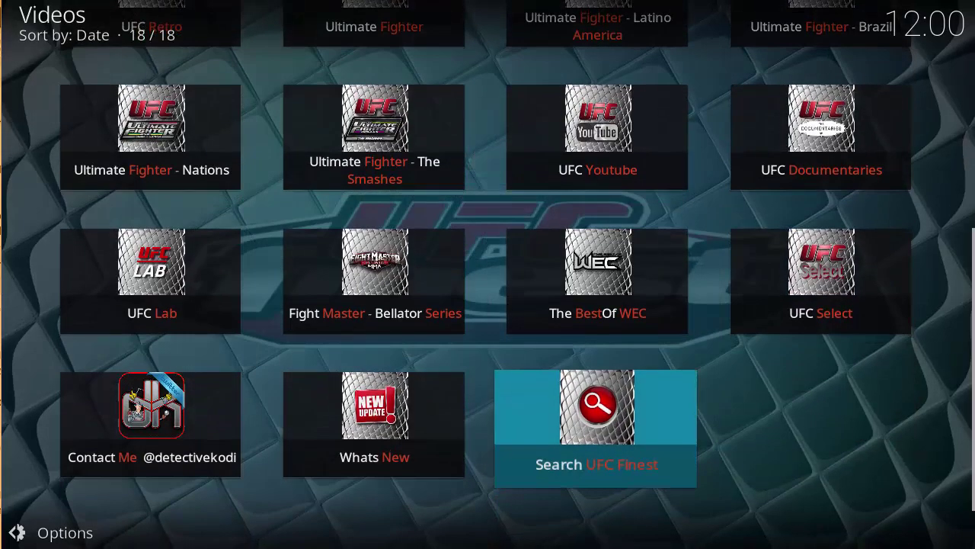
key("Left")
key("Left")
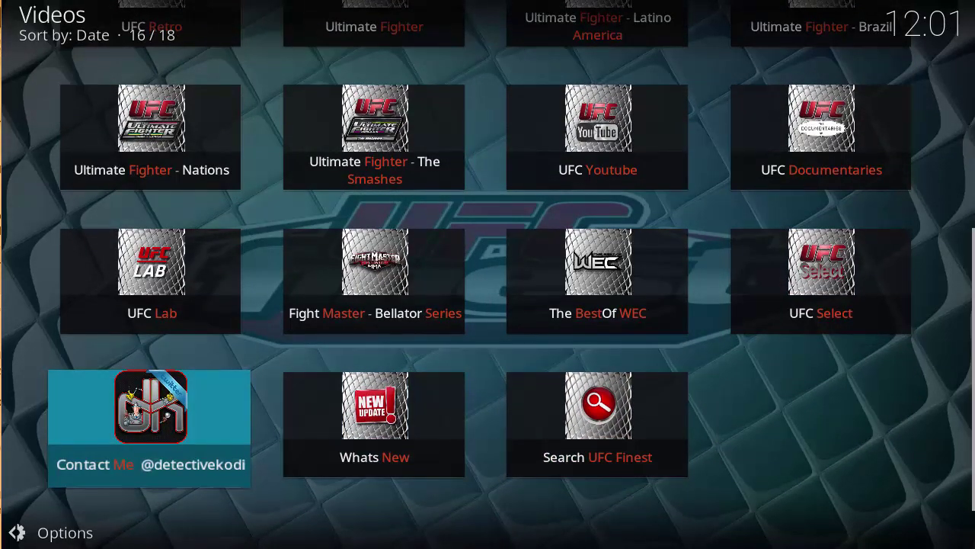
key("Up")
key("Up")
key("Up")
key("Up")
key("Right")
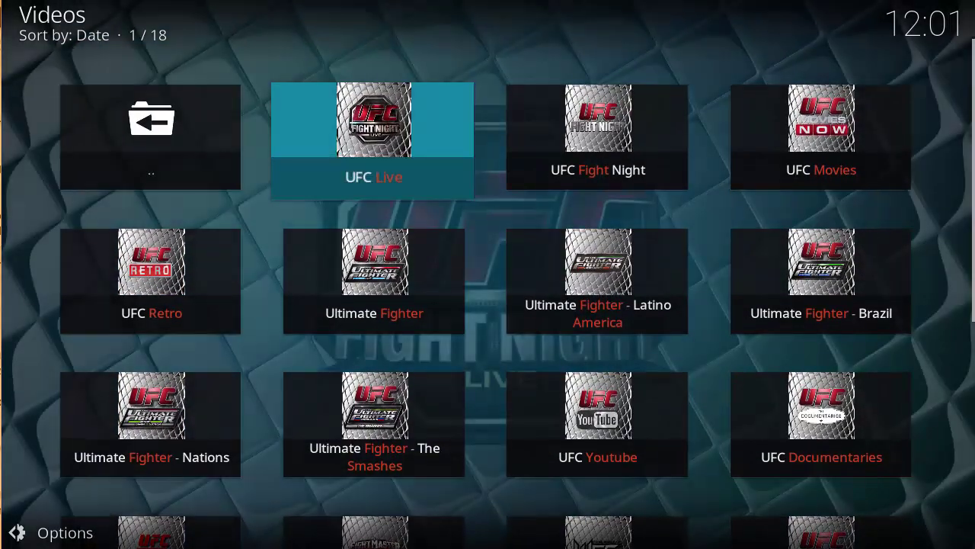
Open UFC Live, look over its live event entries, and return to the category grid.
key("Return")
key("Up")
key("Up")
key("Up")
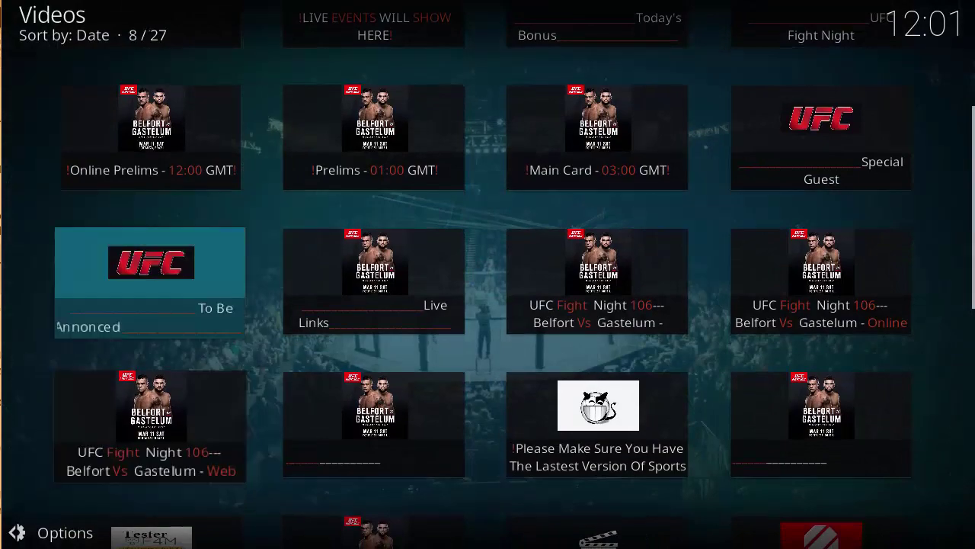
key("Right")
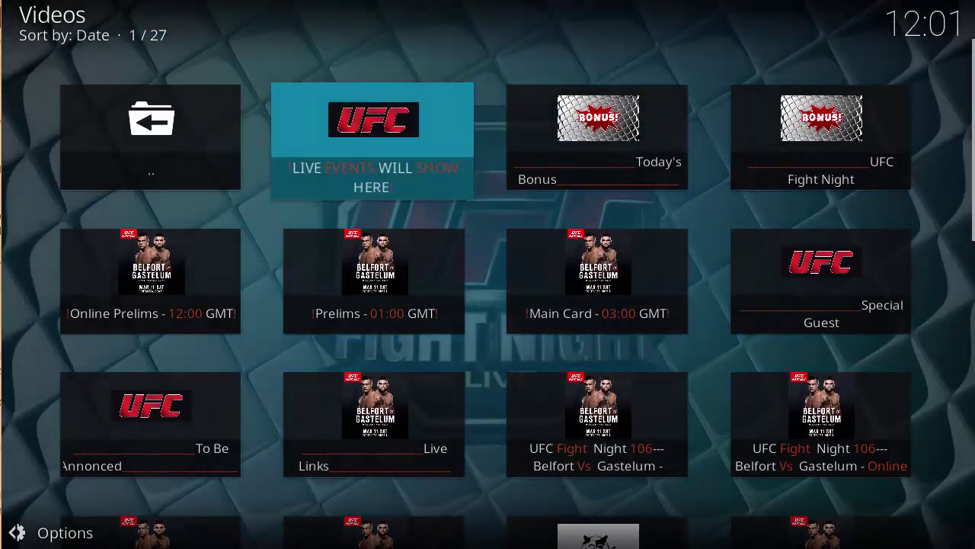
key("Right")
key("Right")
key("Down")
key("Down")
key("Down")
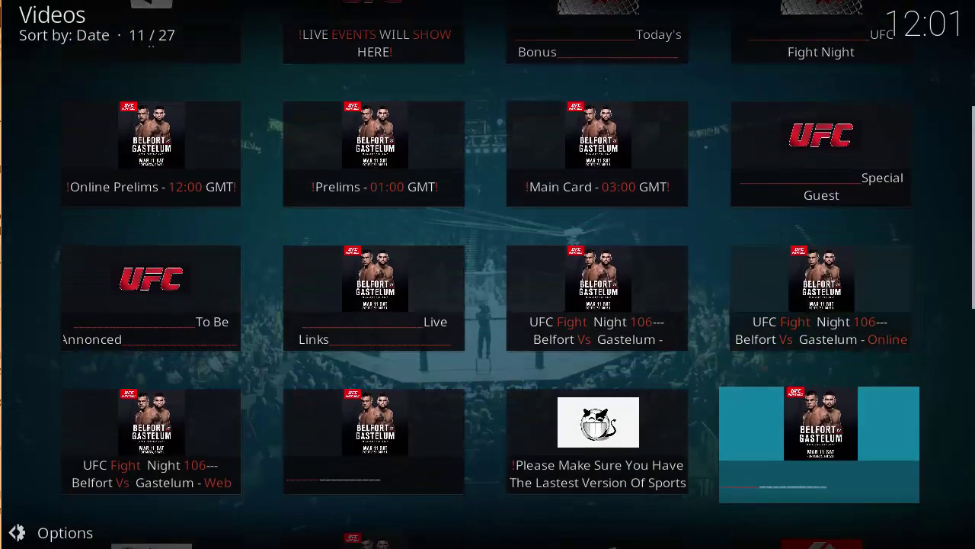
key("Up")
key("Up")
key("Up")
key("Left")
key("Left")
key("Left")
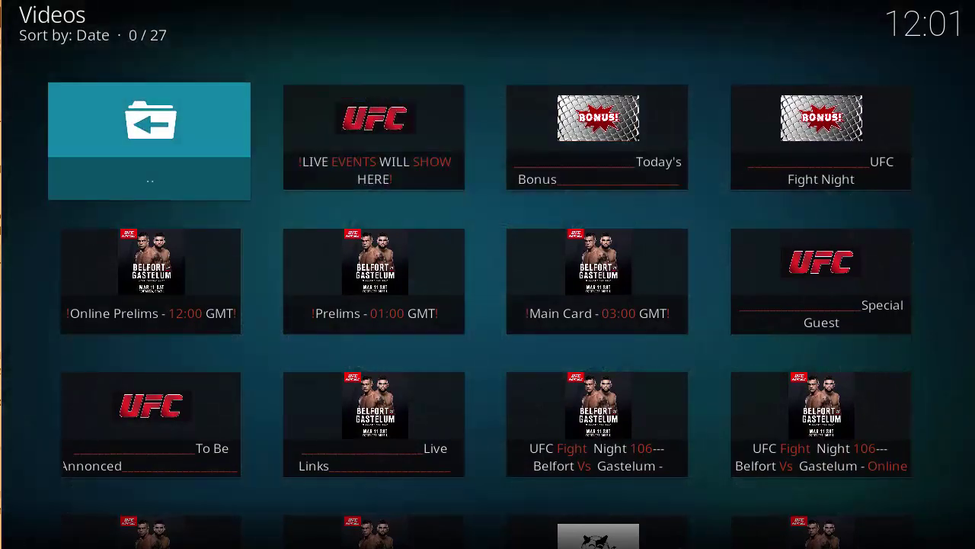
key("Return")
Open UFC Fight Night, check the UFC Fight Nights events, then open UFC Nights.
key("Right")
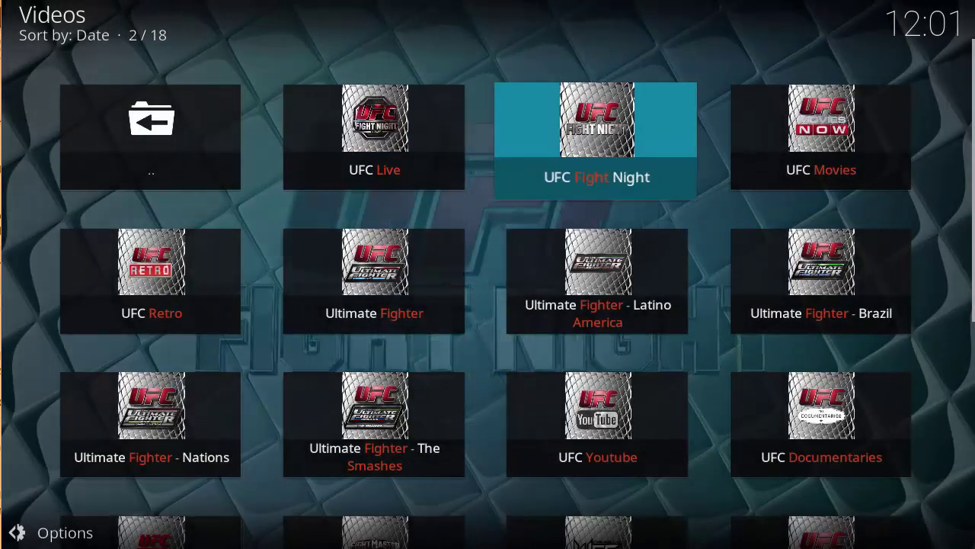
key("Return")
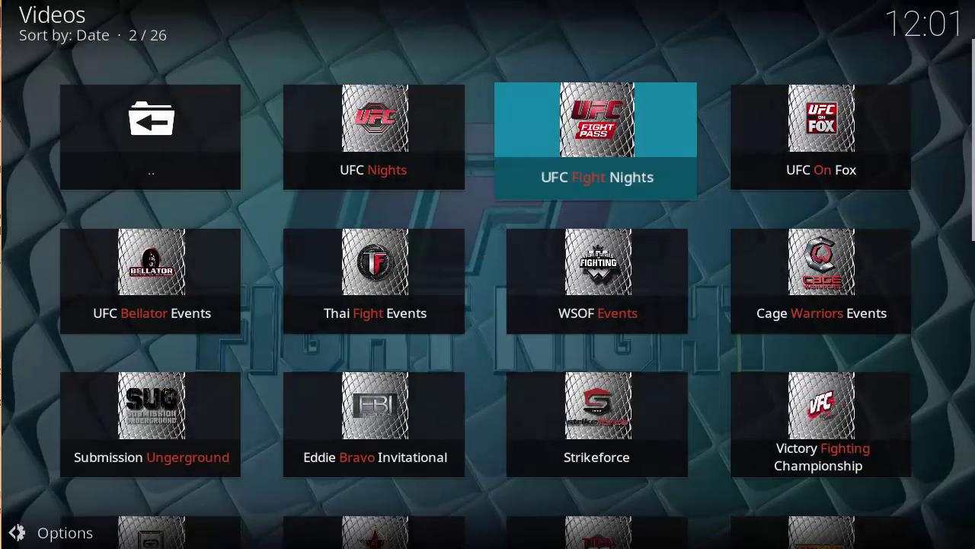
key("Return")
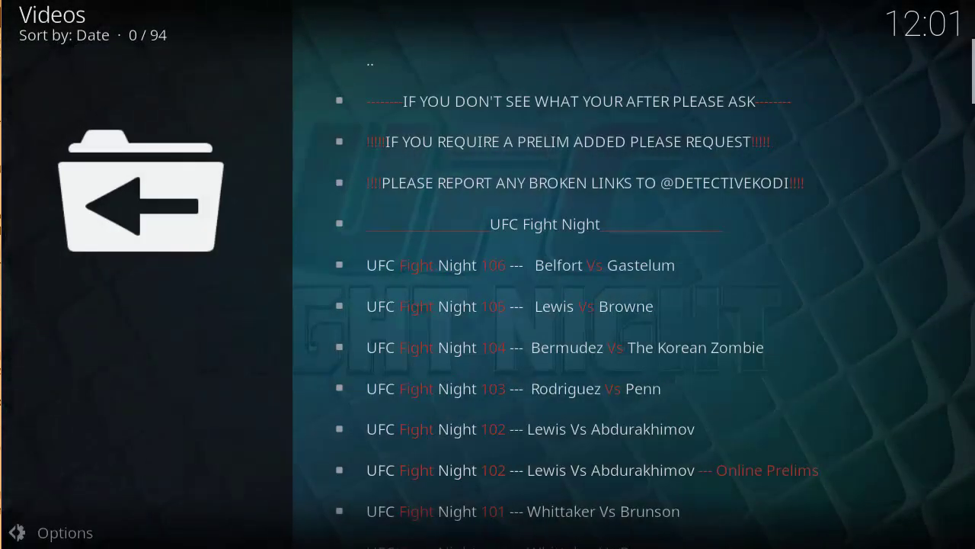
key("Down")
key("Down")
key("Down")
key("Down")
key("Down")
key("Down")
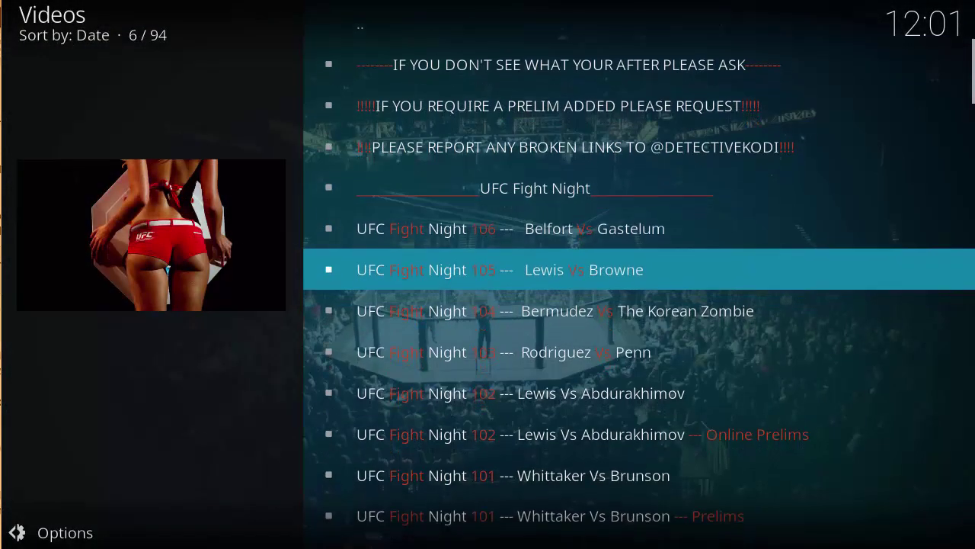
key("Up")
key("Up")
key("Up")
key("Up")
key("Up")
key("Up")
key("Return")
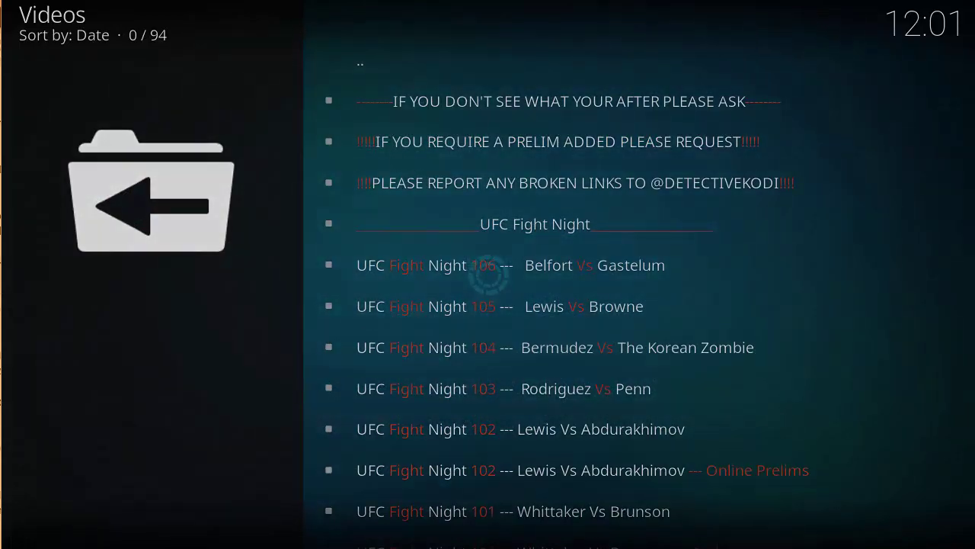
key("Left")
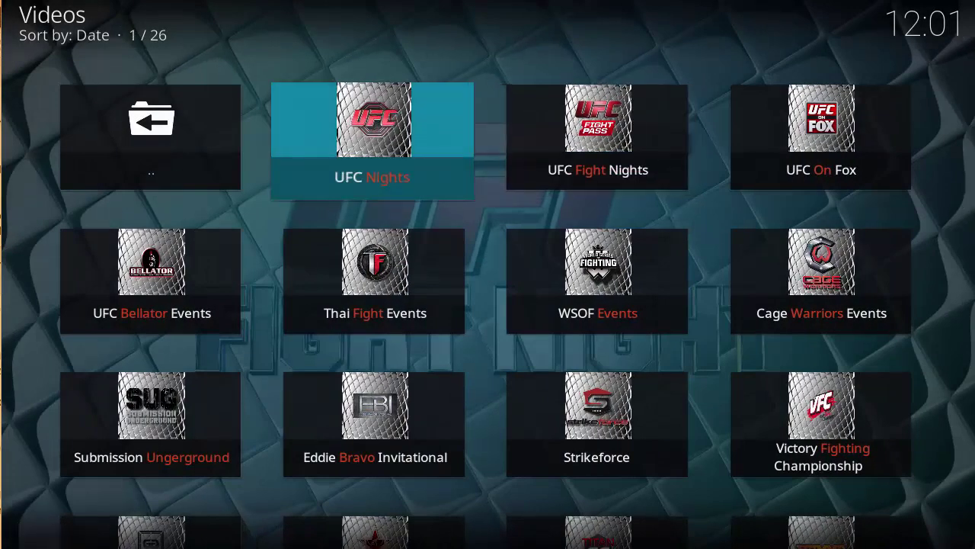
key("Return")
Browse the UFC Nights events from UFC 209 and UFC 208 down to UFC 207 Nunes Vs Rousey.
key("Up")
key("Down")
key("Up")
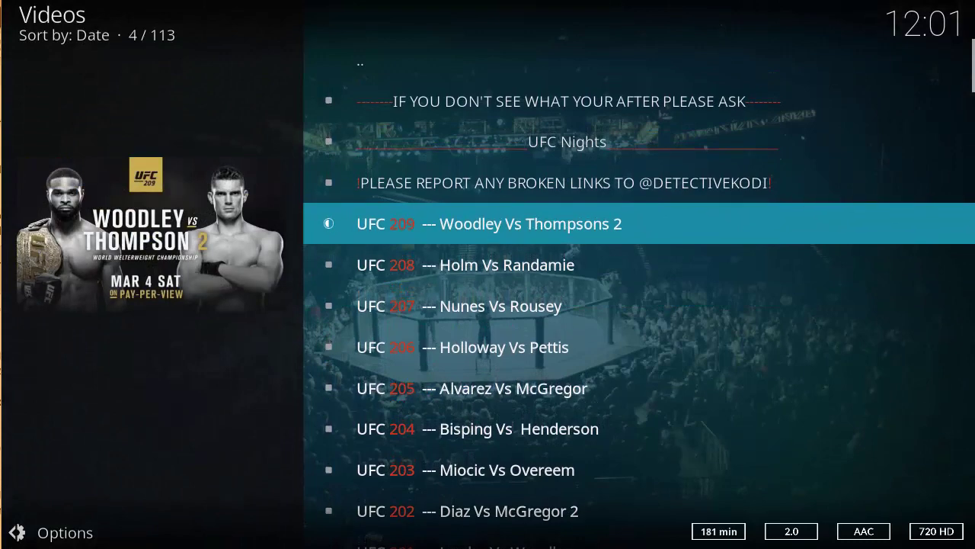
key("Down")
key("Up")
key("Down")
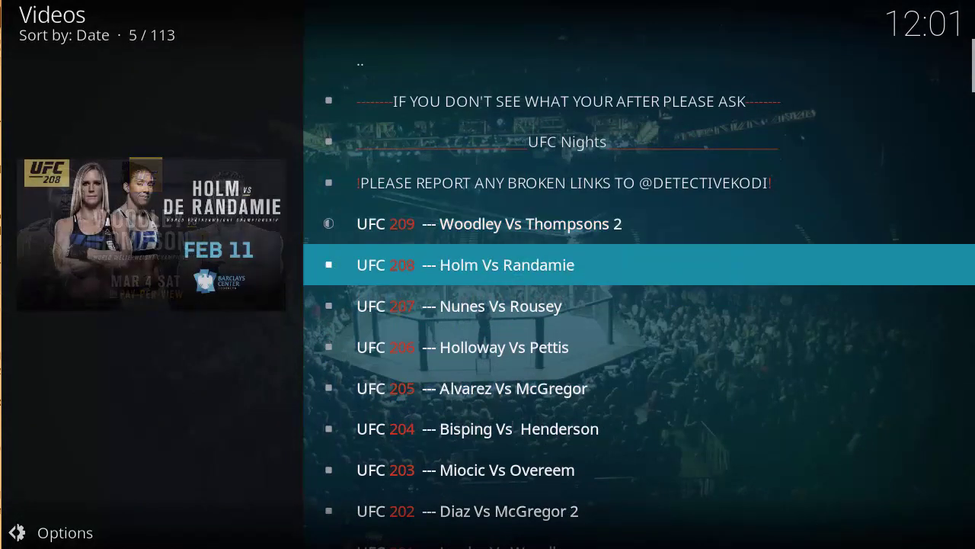
key("Up")
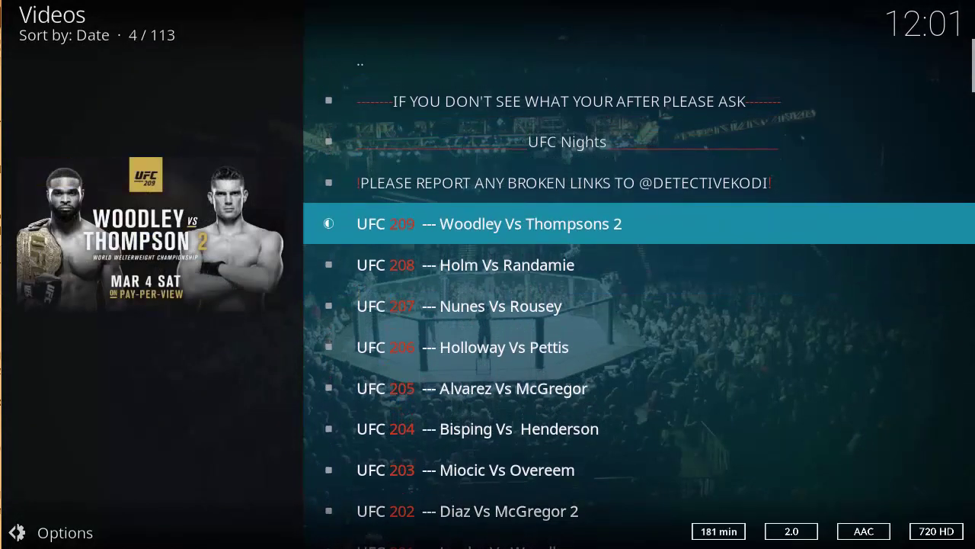
key("Down")
key("Down")
Open UFC 207, review its parts such as Early Prelims and Main Card Part 2, then cancel.
key("Return")
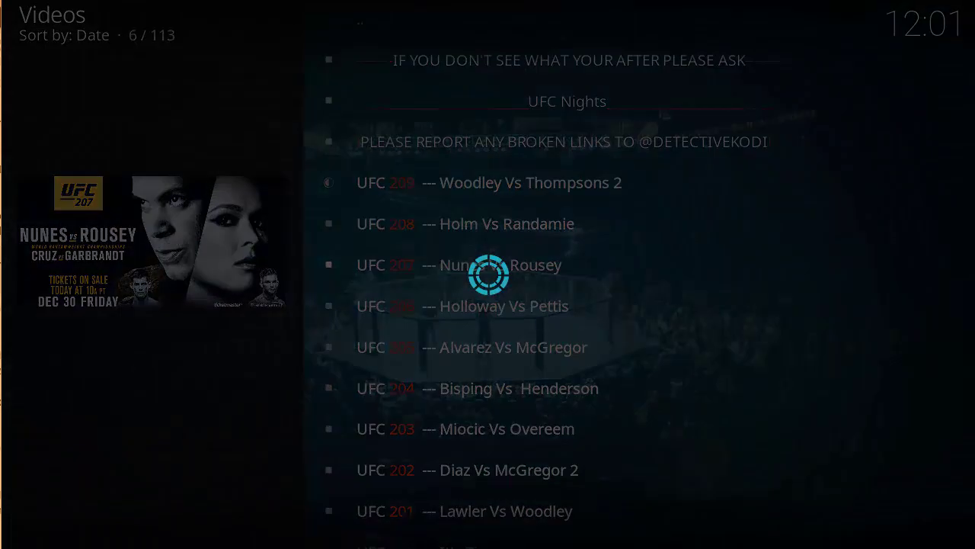
key("Down")
key("Down")
key("Down")
key("Down")
key("Down")
key("Up")
key("Down")
key("Up")
key("Up")
key("Up")
key("Up")
key("Up")
key("Right")
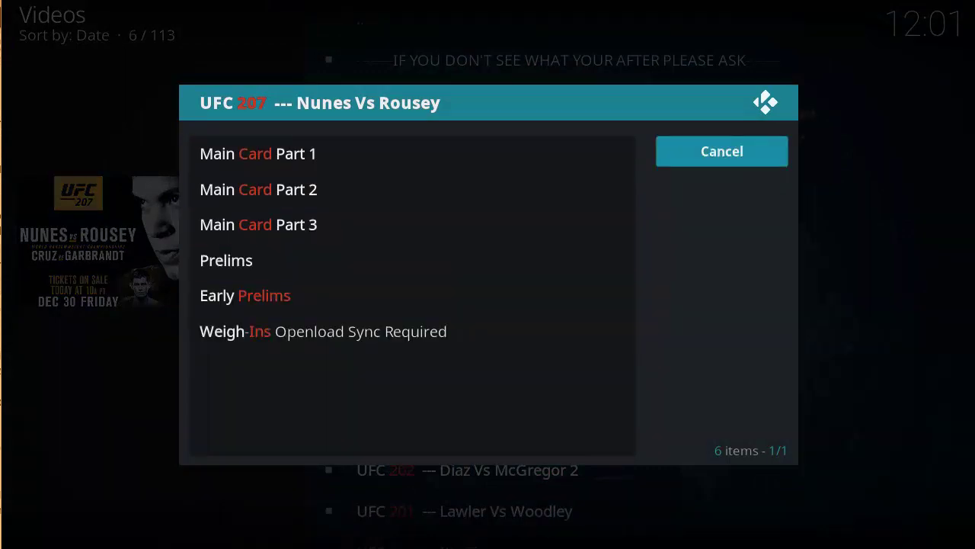
key("Return")
key("Return")
Scroll through older events like UFC 193 and UFC 172, then go up to the parent folder.
key("Down")
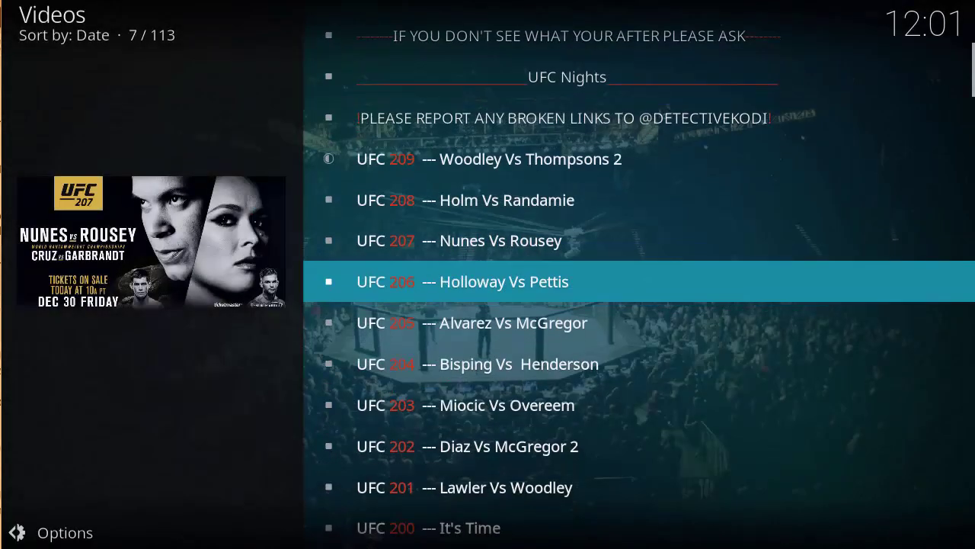
key("Down")
key("Down")
key("Down")
key("Down")
key("Down")
key("Down")
key("Down")
key("Down")
key("Down")
key("Down")
key("Down")
key("Down")
key("Down")
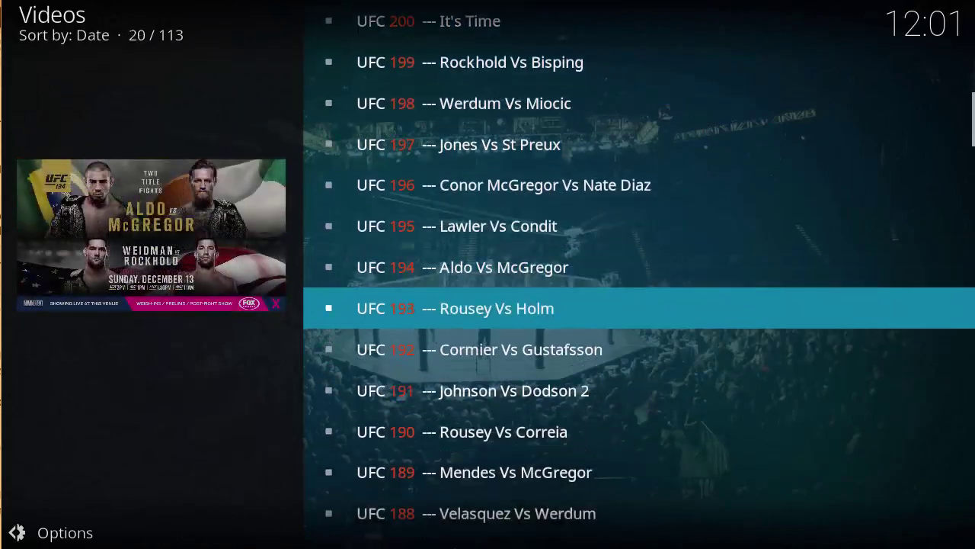
key("Down")
key("Down")
key("Down")
key("Down")
key("Down")
key("Down")
key("Down")
key("Down")
key("Down")
key("Down")
key("Down")
key("Down")
key("Down")
key("Down")
key("Down")
key("Down")
key("Down")
key("Down")
key("Down")
key("Down")
key("Down")
key("Up")
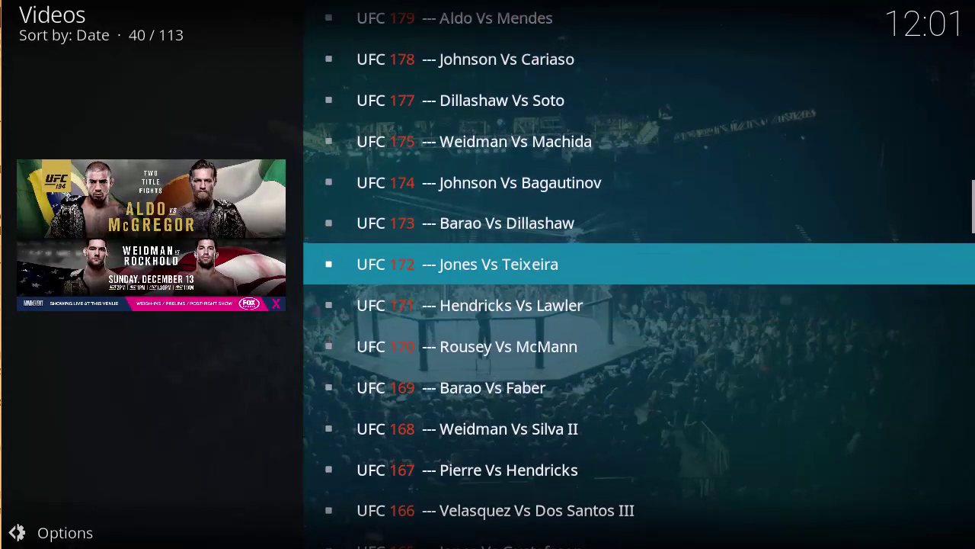
key("Up")
key("Up")
key("Up")
key("Up")
key("Up")
key("Up")
key("Up")
key("Up")
key("Up")
key("Up")
key("Up")
key("Up")
key("Up")
key("Up")
key("Up")
key("Up")
key("Up")
key("Up")
key("Up")
key("Up")
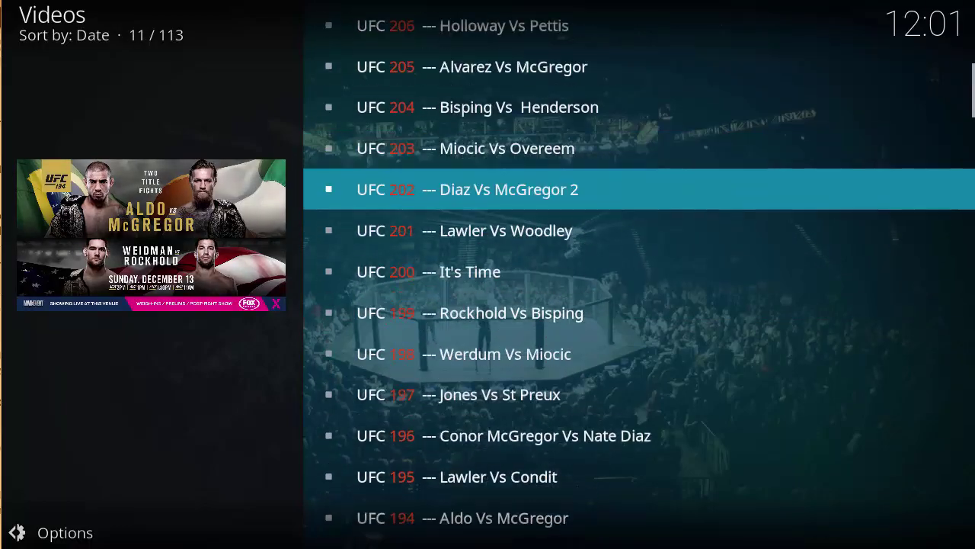
key("Up")
key("Up")
key("Up")
key("Up")
key("Up")
key("Up")
key("Up")
key("Up")
key("Up")
key("Up")
key("Up")
key("Up")
key("Down")
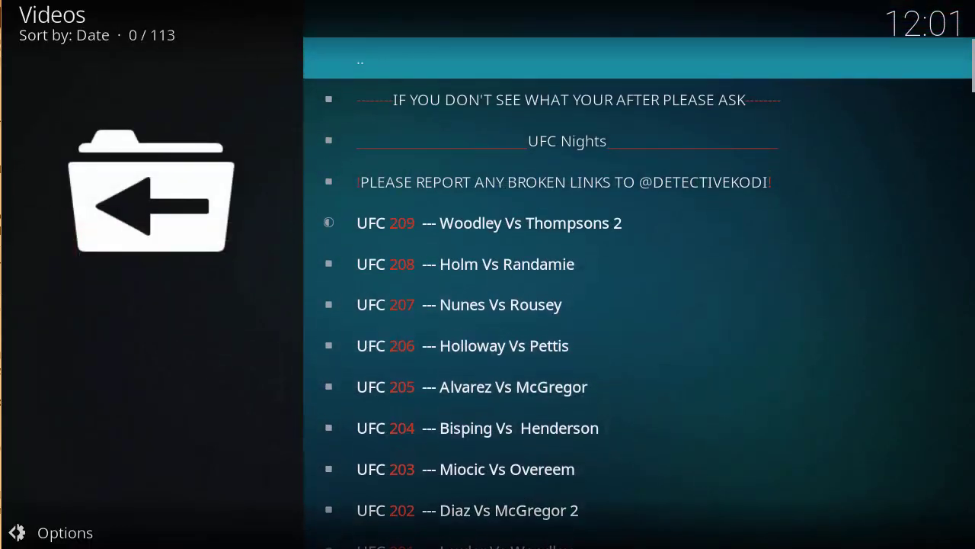
key("Return")
Browse the fight categories: UFC On Fox, Cage Warriors, WSOF, Thai Fight, Strikeforce and Titan FC.
key("Right")
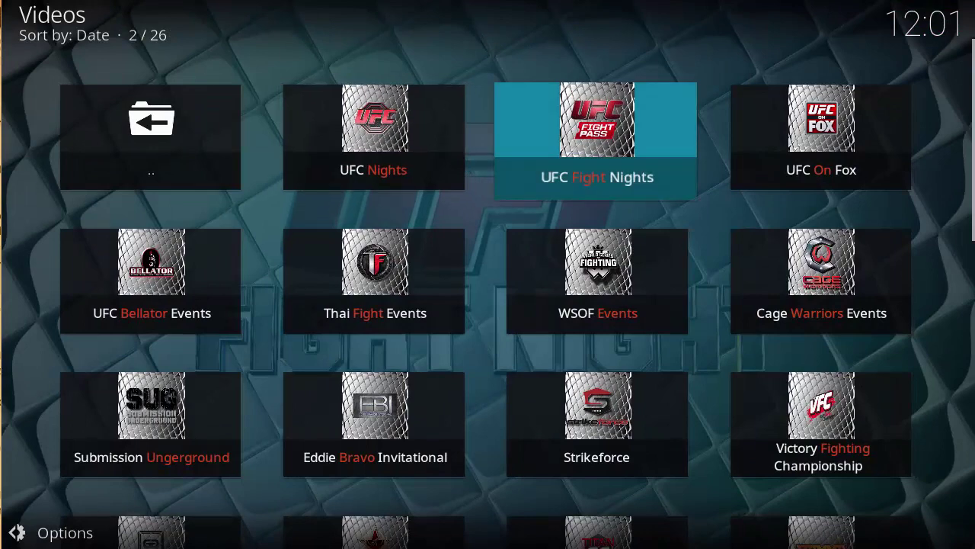
key("Right")
key("Down")
key("Up")
key("Left")
key("Down")
key("Down")
key("Left")
key("Left")
key("Left")
key("Right")
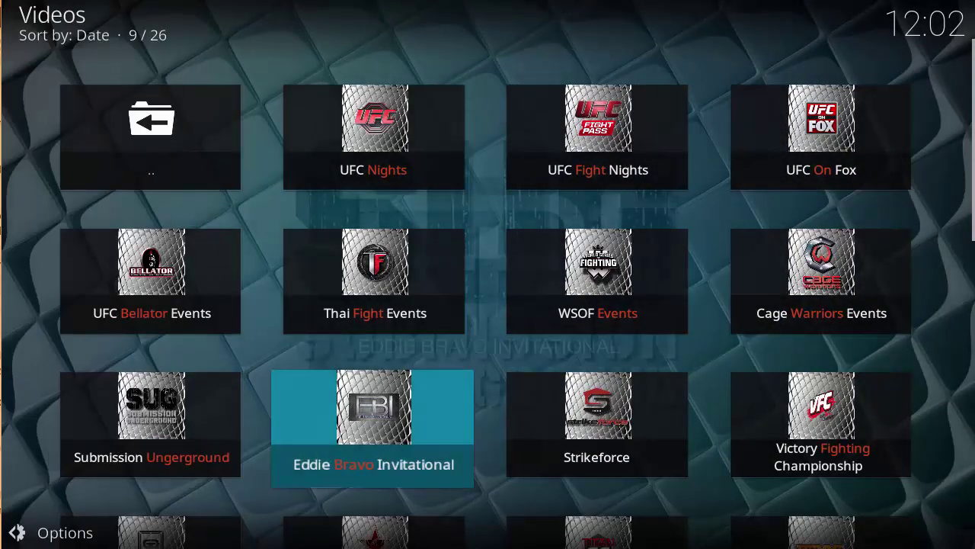
key("Up")
key("Right")
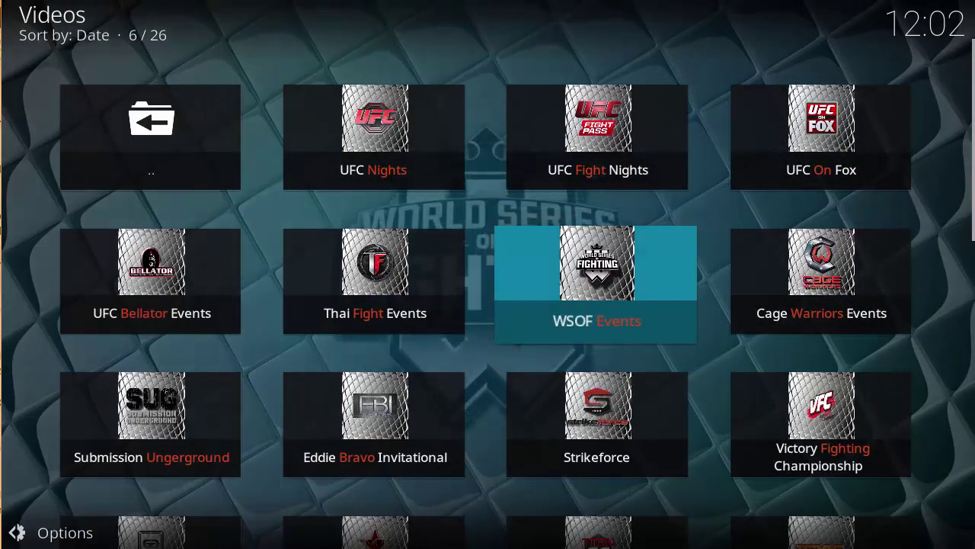
key("Down")
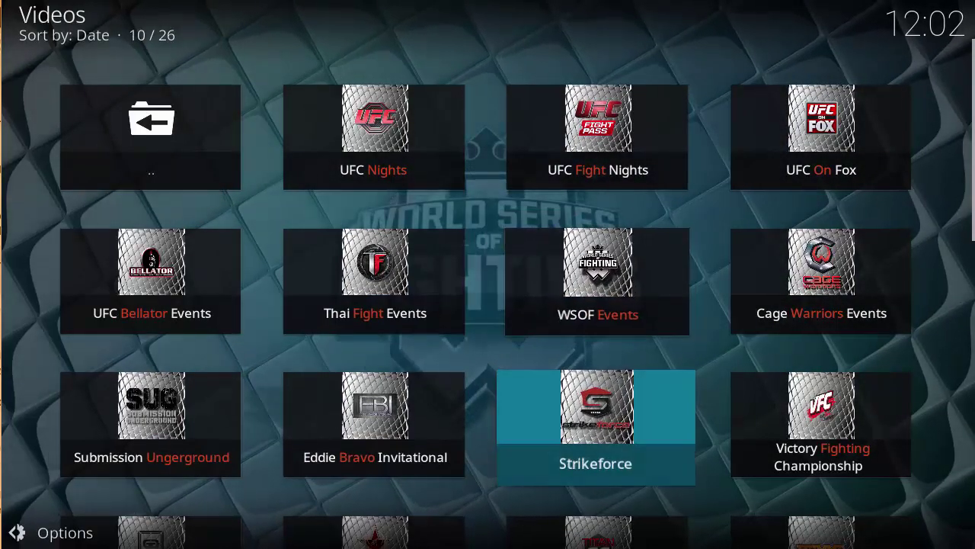
key("Down")
key("Up")
key("Up")
key("Up")
Go up to the main UFC folder and open UFC Movies.
key("Left")
key("Left")
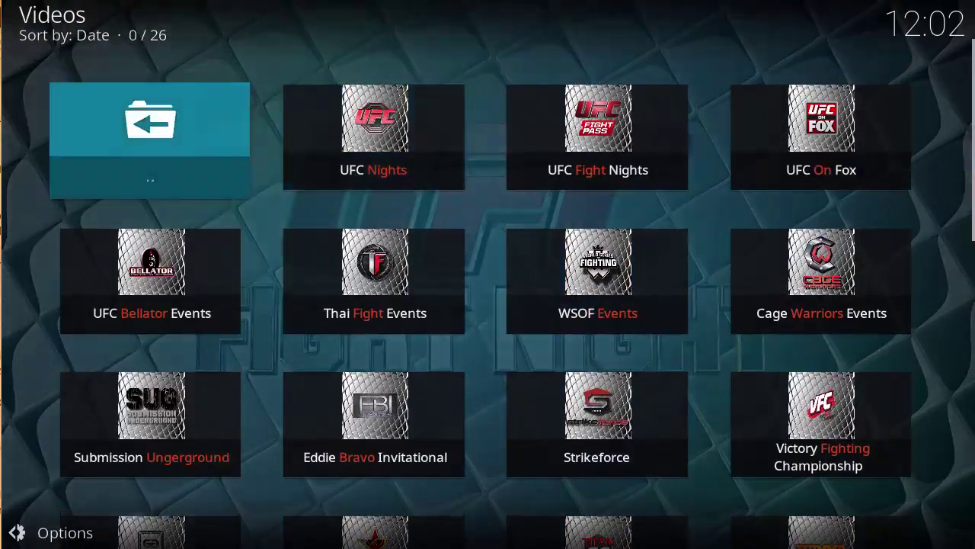
key("Return")
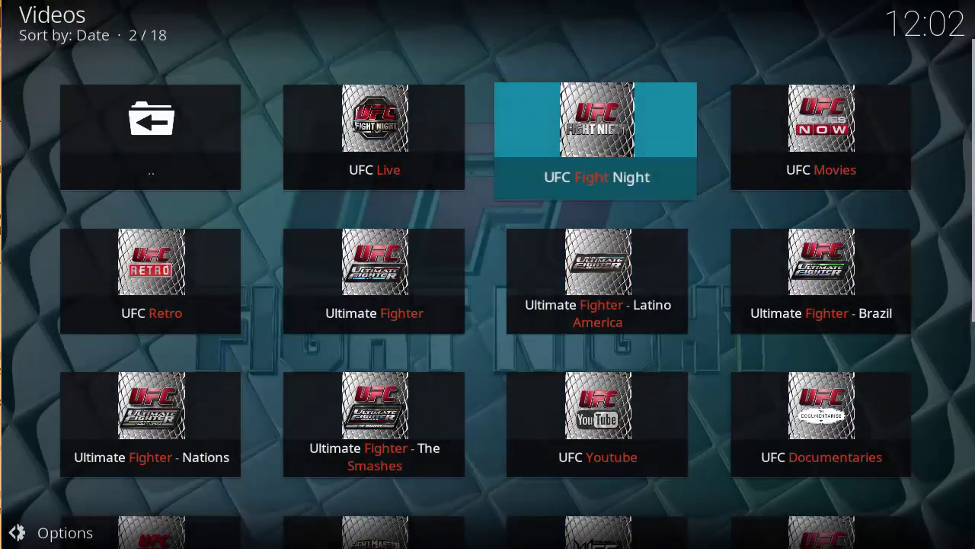
key("Down")
key("Up")
key("Right")
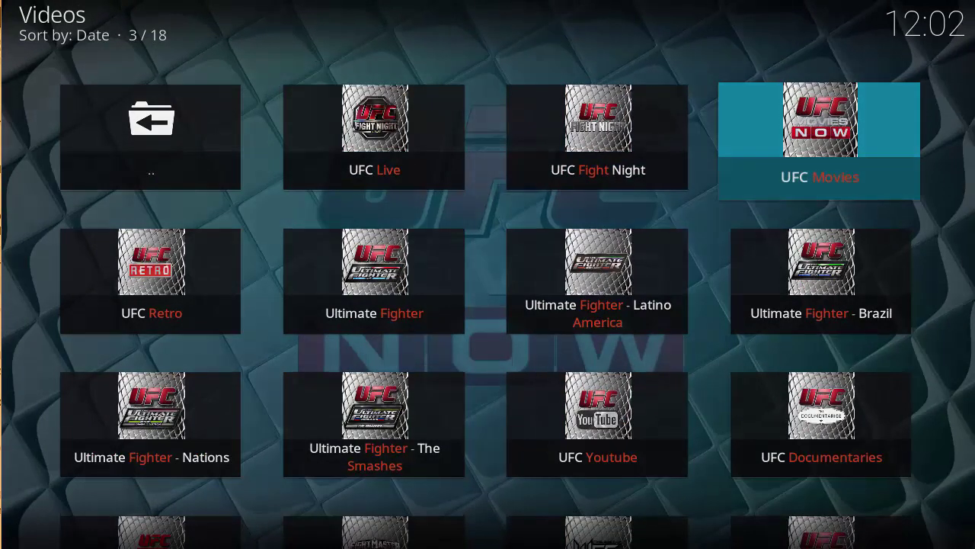
key("Return")
Browse the movies, including Kickboxer Vengeance, The City Of Violence, Warrior, The One and Tapped Out.
key("Down")
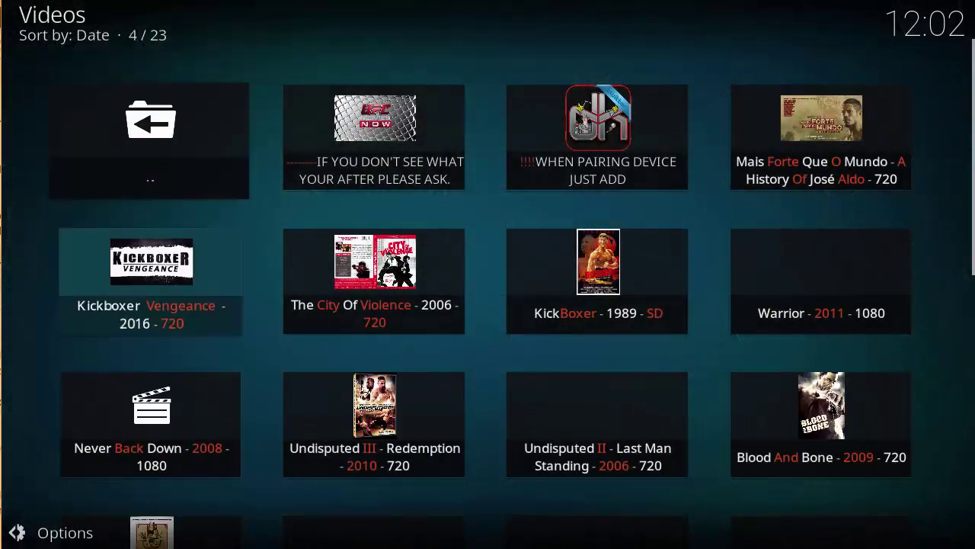
key("Right")
key("Right")
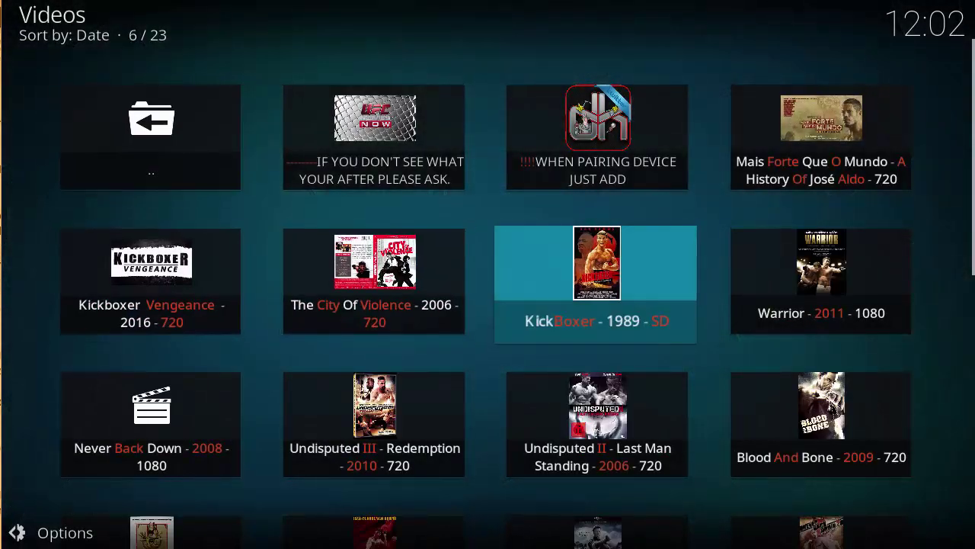
key("Right")
key("Down")
key("Down")
key("Down")
key("Down")
key("Left")
key("Left")
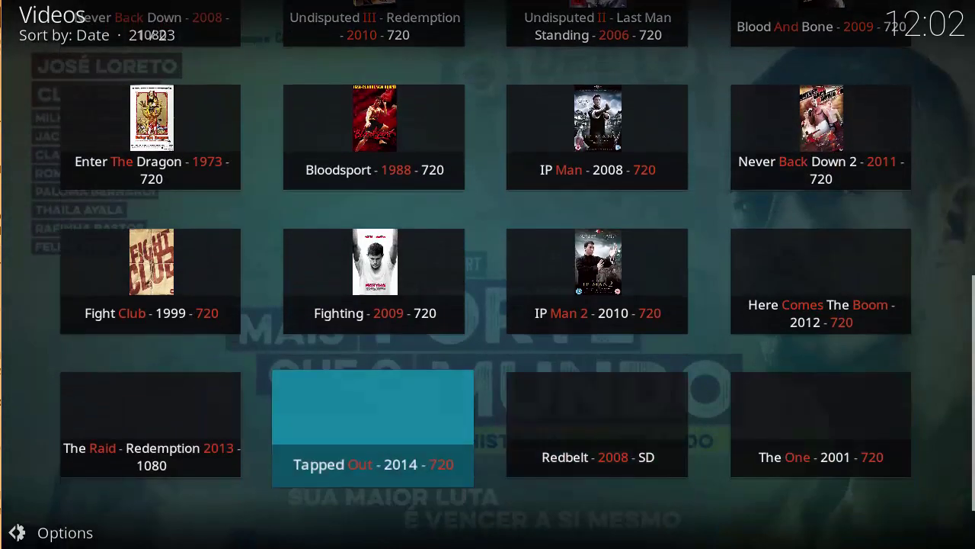
key("Up")
key("Up")
key("Up")
key("Up")
key("Left")
Return to the main UFC folder and browse Ultimate Fighter - Brazil through UFC Lab and UFC Select.
key("Up")
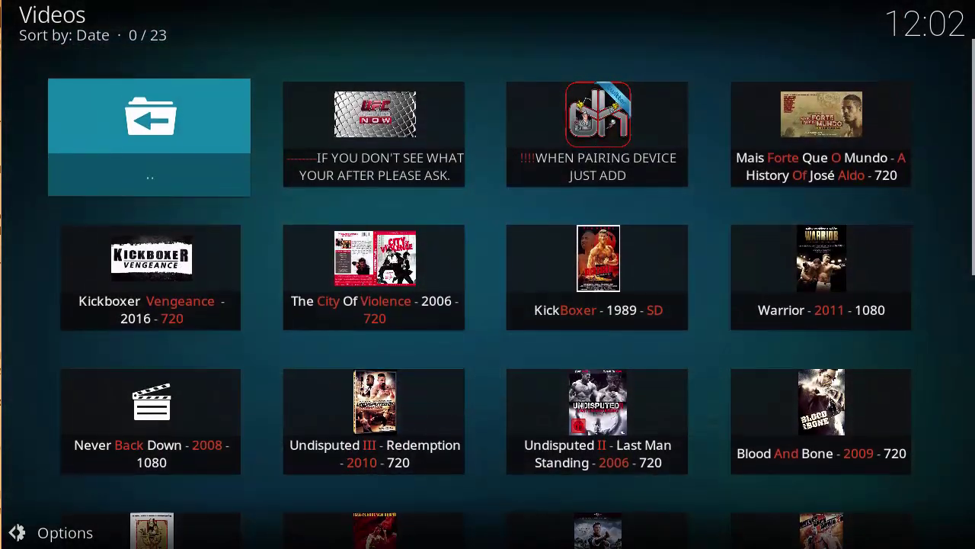
key("Return")
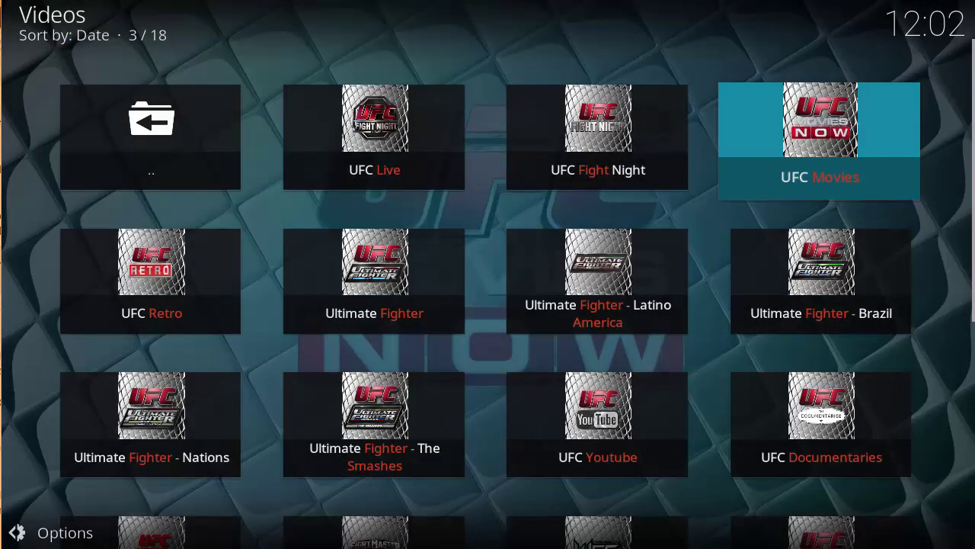
key("Down")
key("Down")
key("Left")
key("Left")
key("Left")
key("Down")
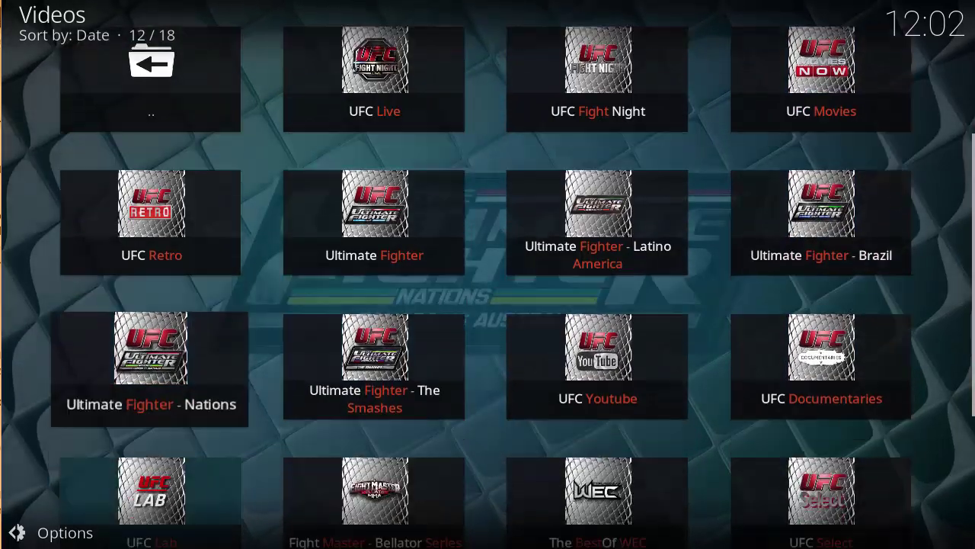
key("Right")
key("Right")
key("Right")
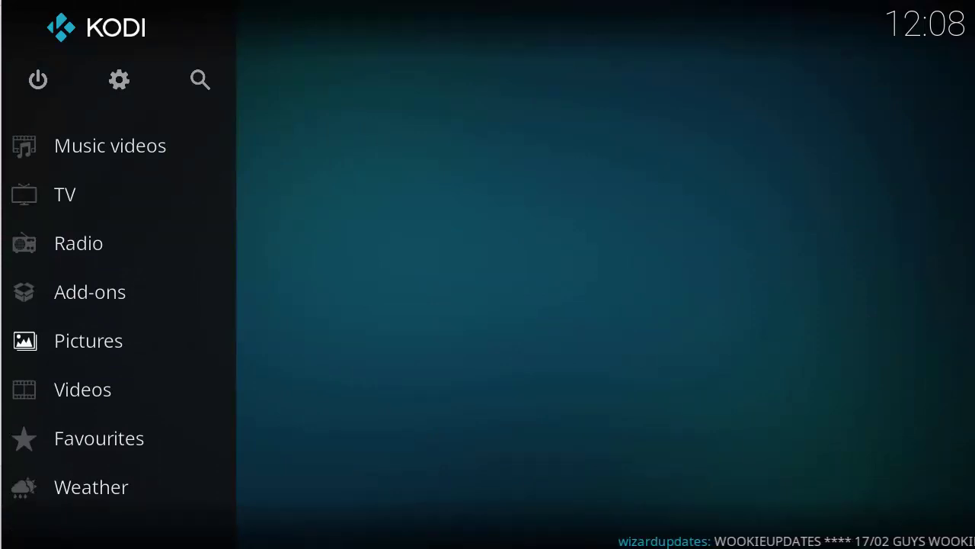
left_click(136, 78)
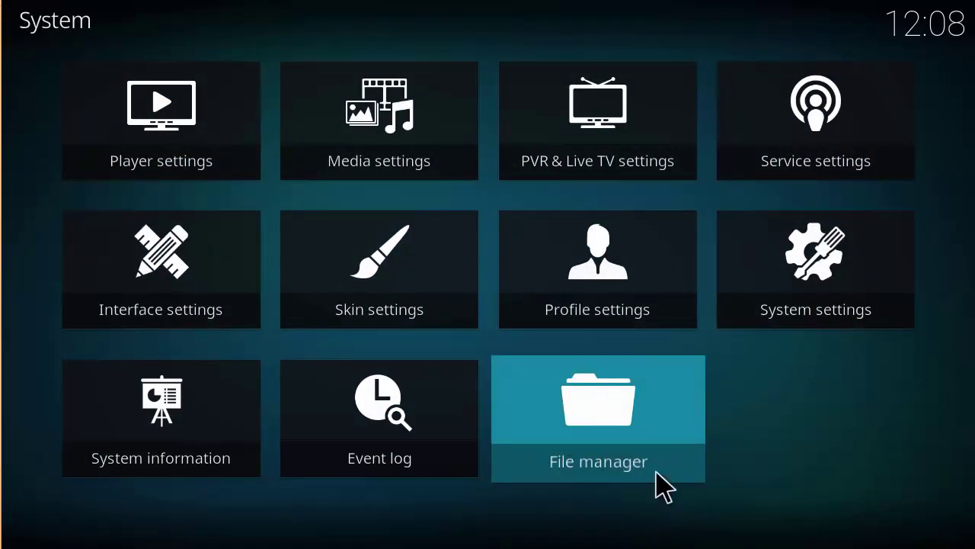
left_click(645, 438)
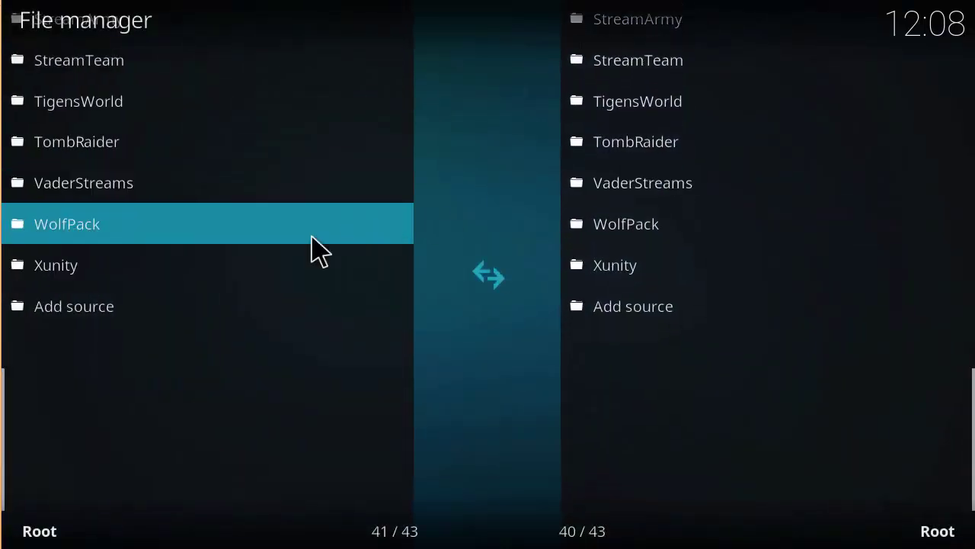
left_click(181, 308)
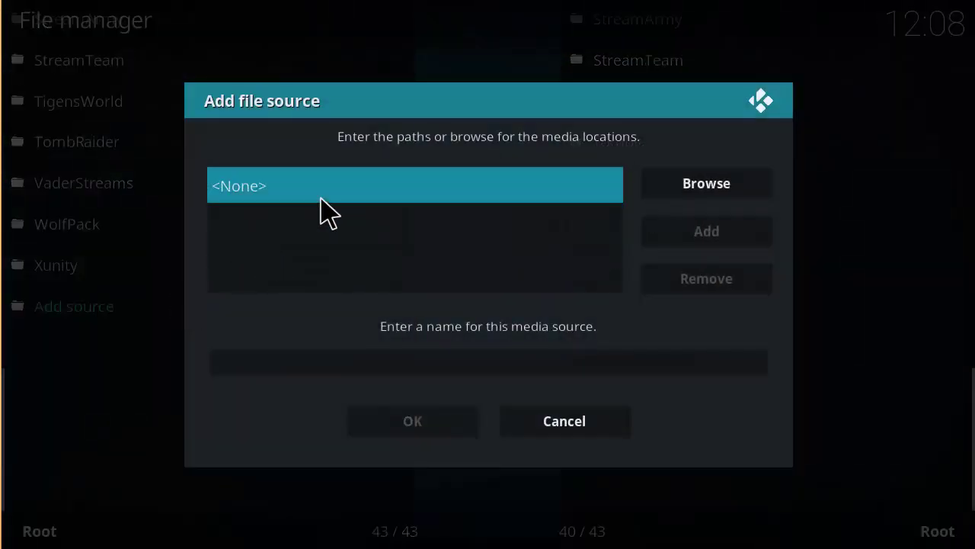
left_click(330, 196)
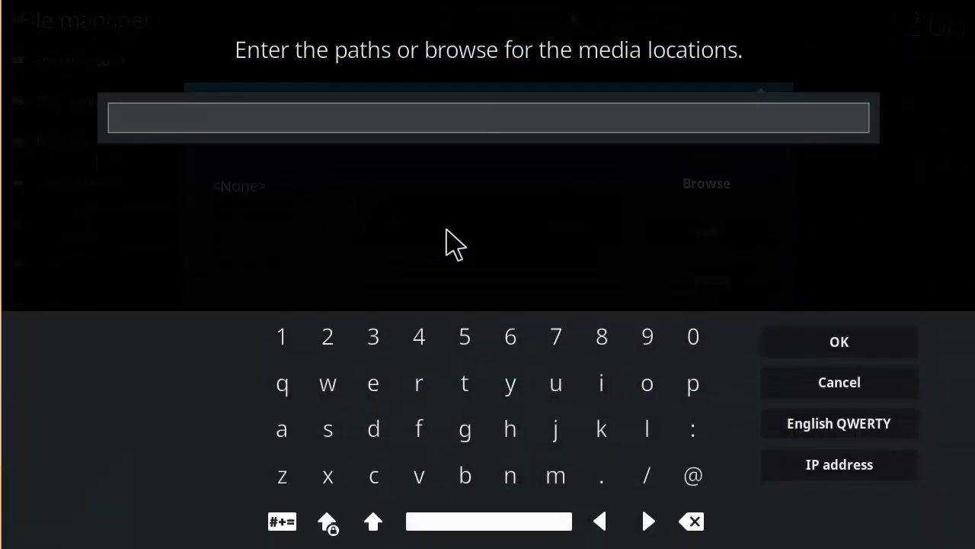
type("http://repo.ar")
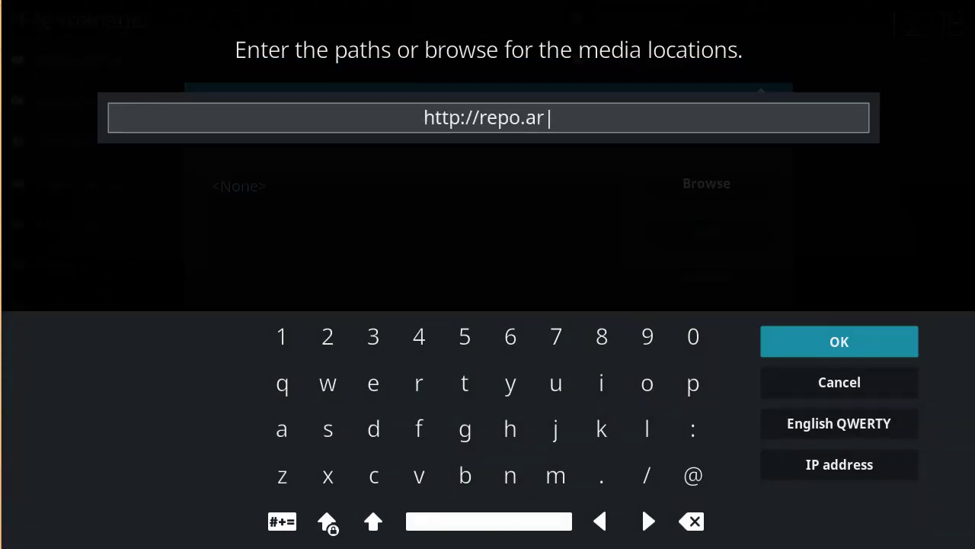
type("com/magic")
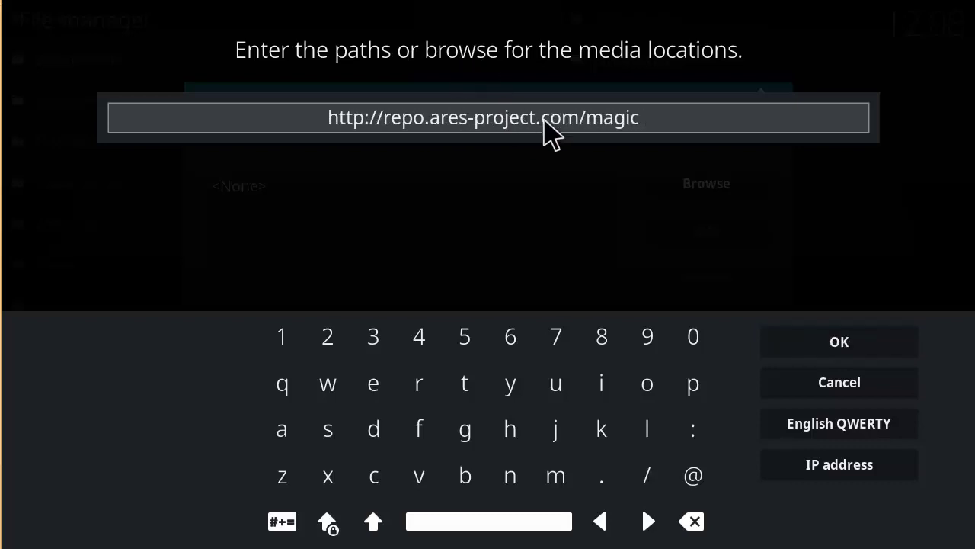
left_click(887, 345)
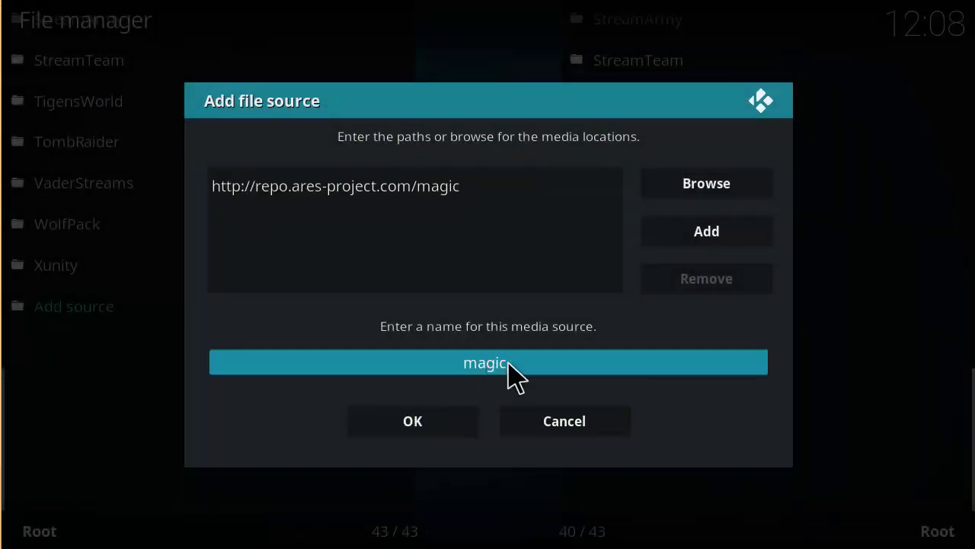
left_click(427, 427)
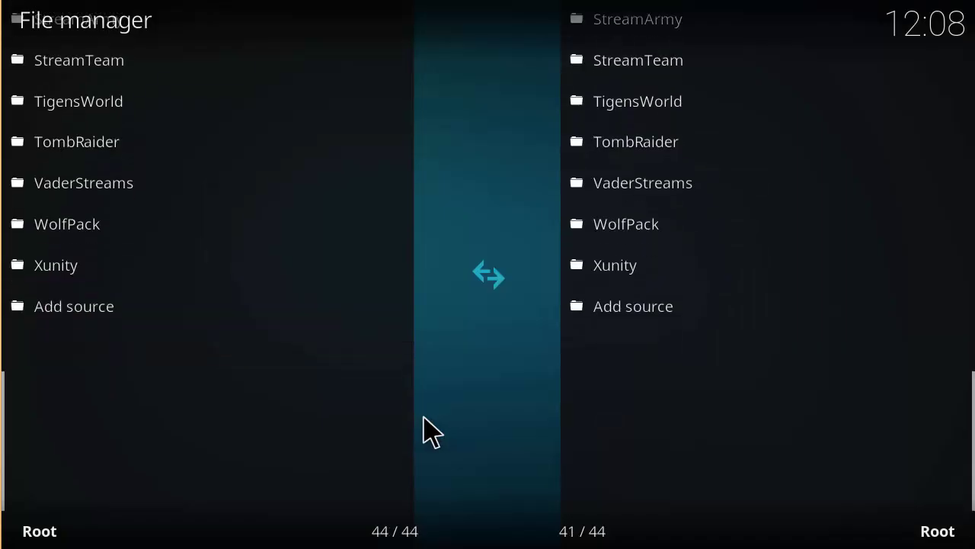
Install repository.aresproject.zip from the magic source's repository.aresproject folder via Install from zip file.
key("Escape")
key("Escape")
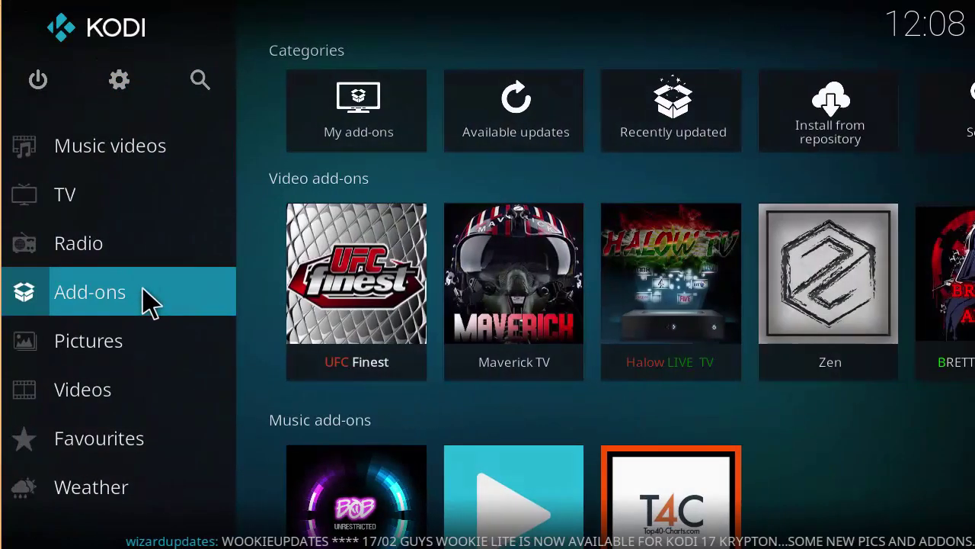
left_click(148, 305)
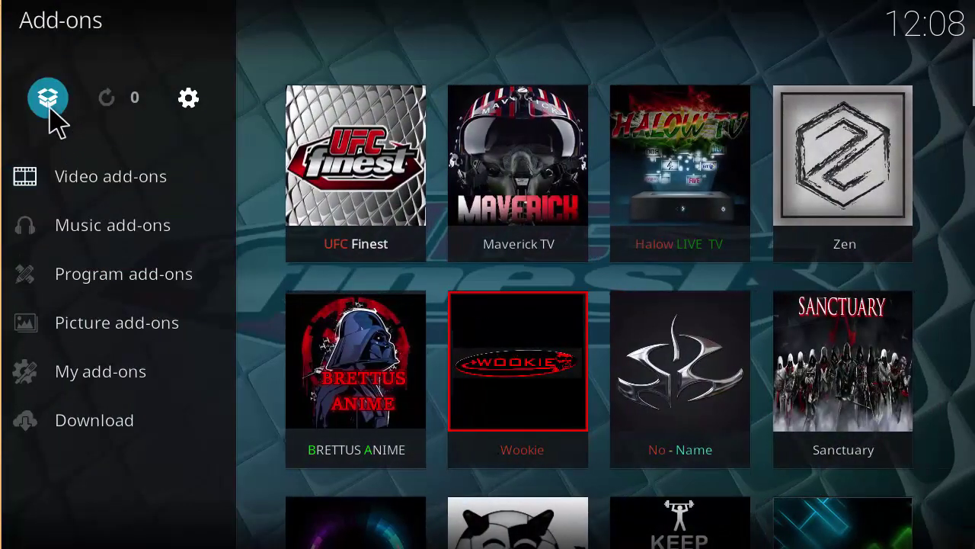
left_click(50, 105)
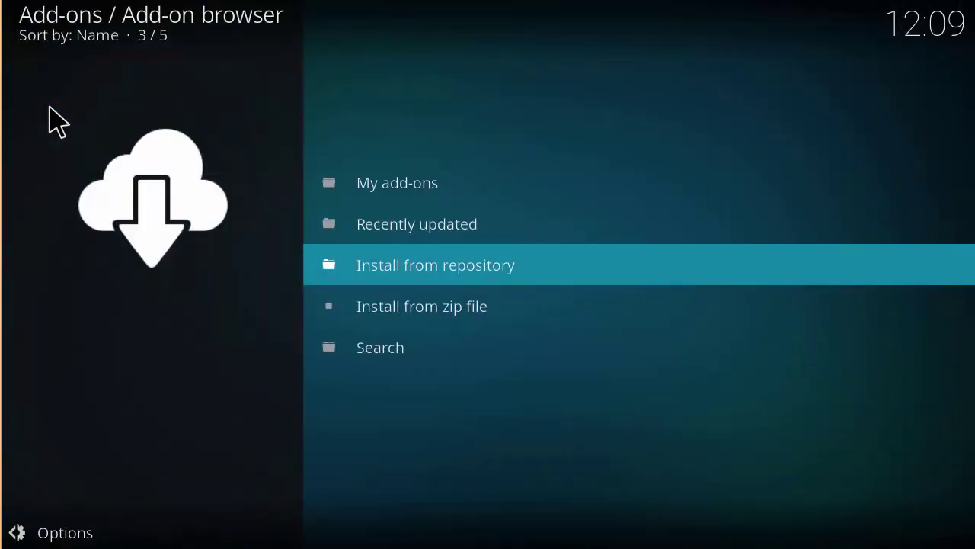
left_click(567, 324)
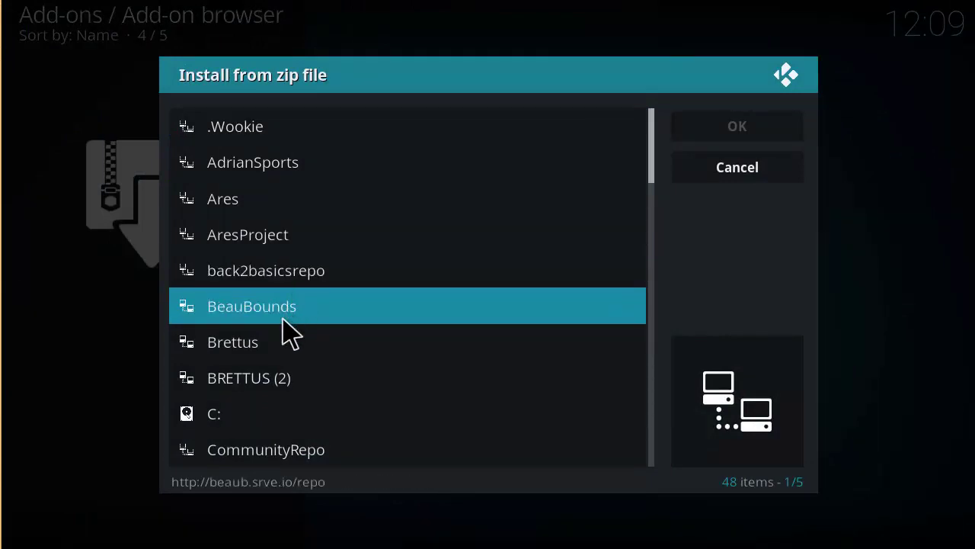
scroll(289, 305, "down", 7)
scroll(292, 309, "down", 6)
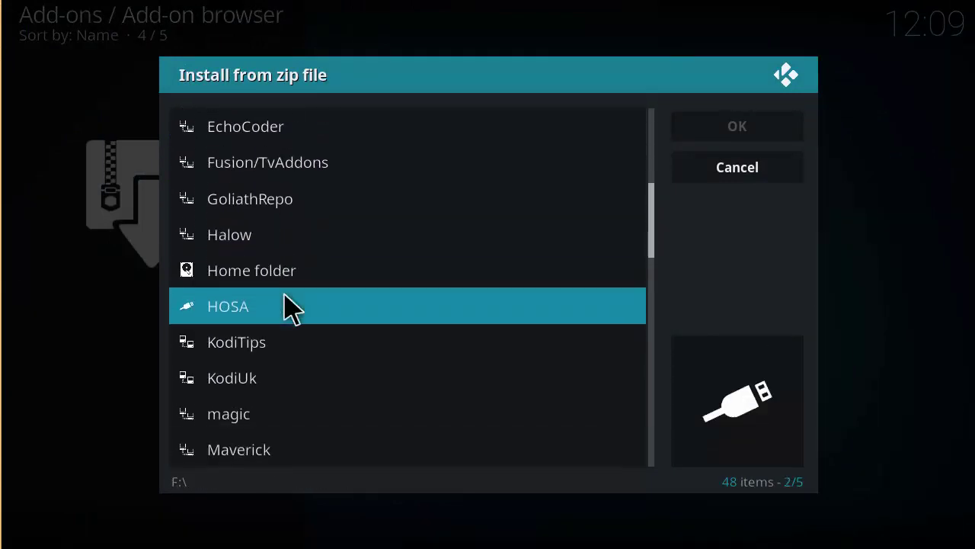
left_click(282, 318)
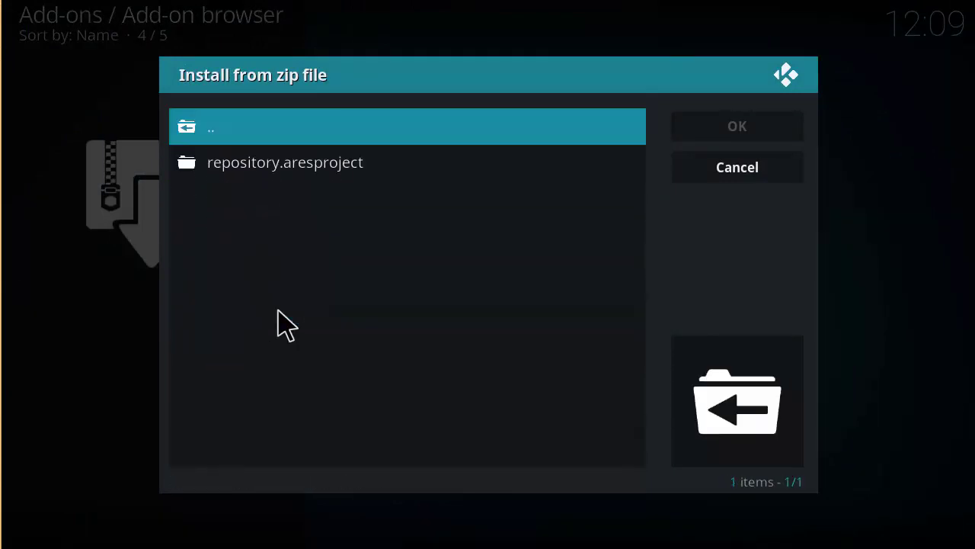
left_click(301, 182)
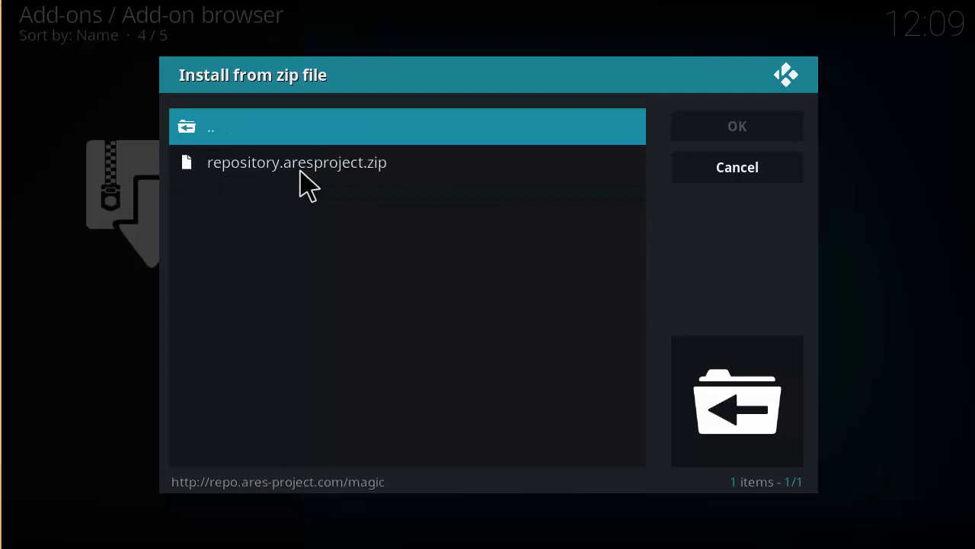
left_click(319, 177)
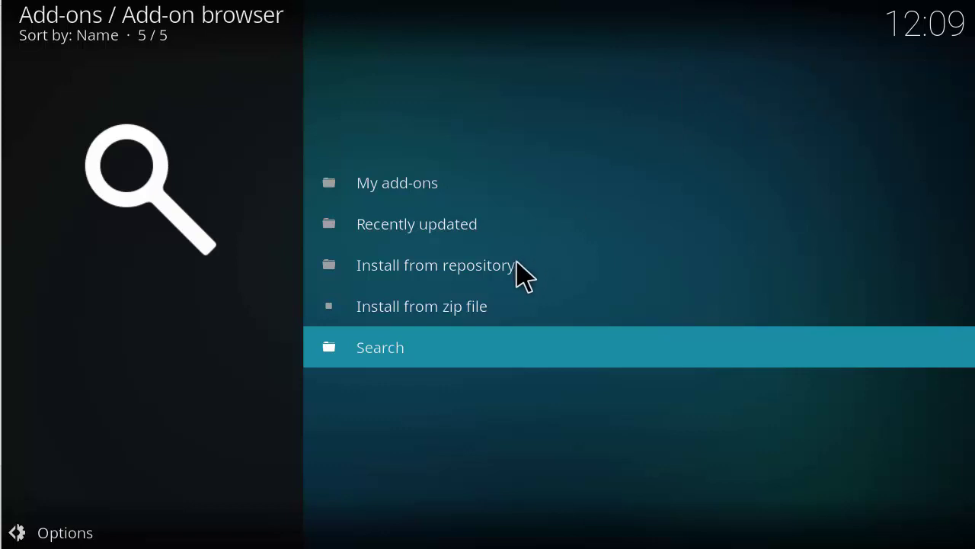
Check Ares Wizard's details under the Ares Project repository's Program add-ons.
left_click(415, 276)
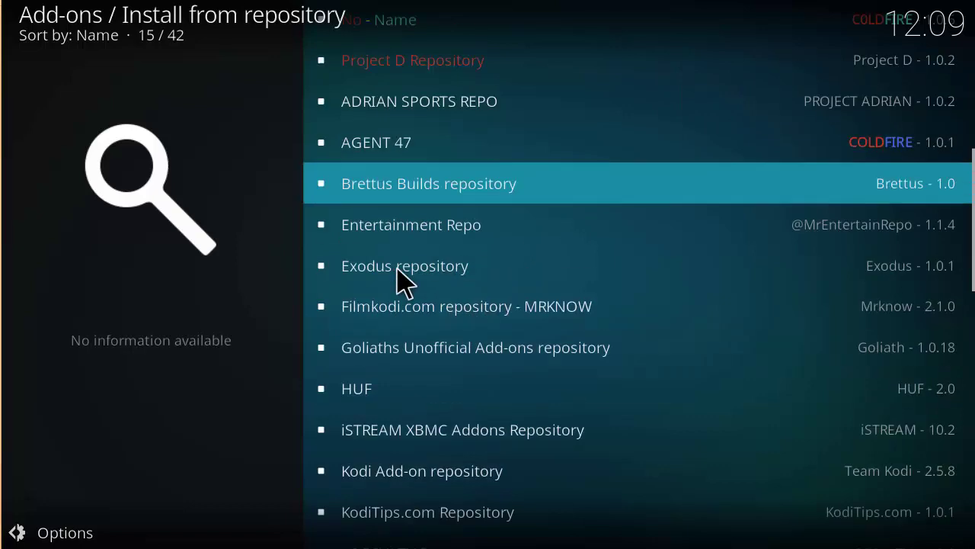
scroll(398, 271, "up", 3)
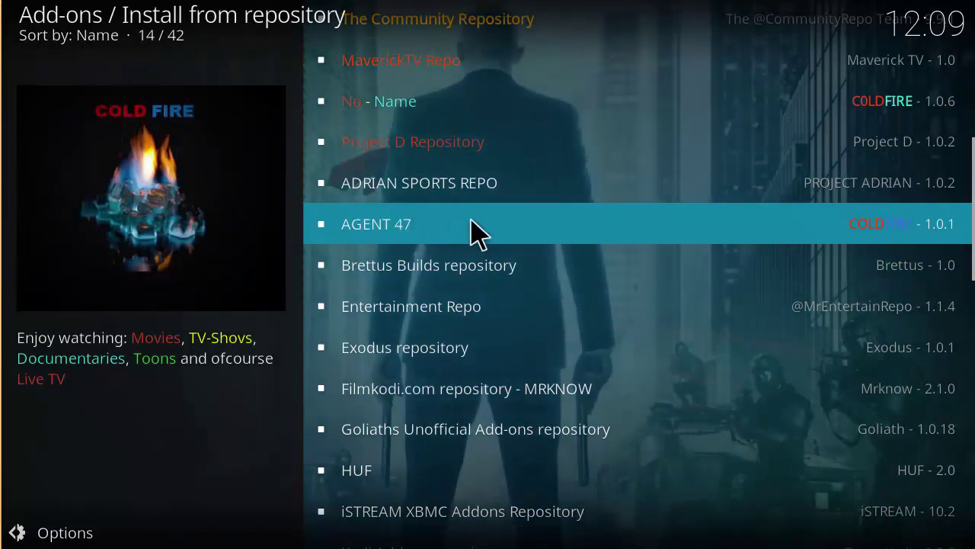
scroll(463, 253, "up", 3)
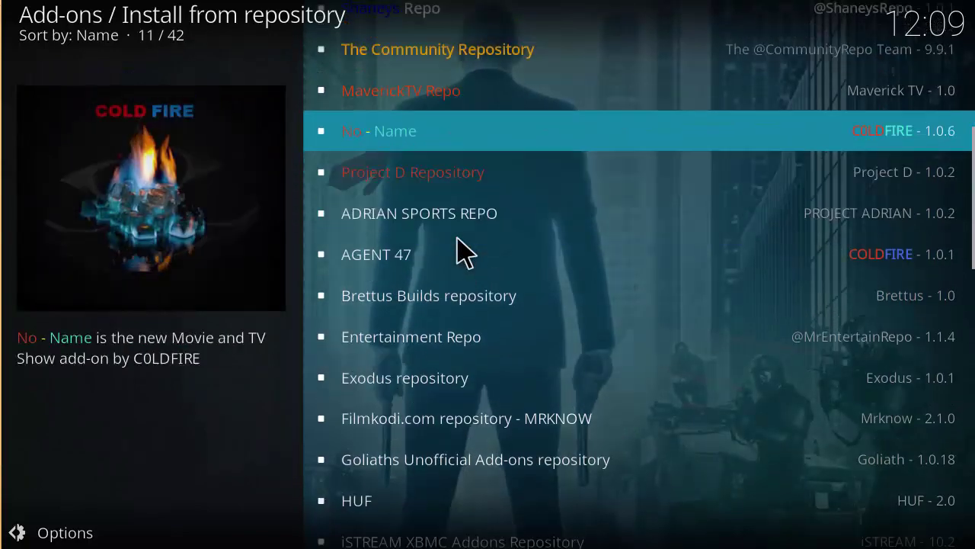
scroll(460, 252, "up", 3)
scroll(435, 396, "down", 2)
scroll(441, 373, "up", 6)
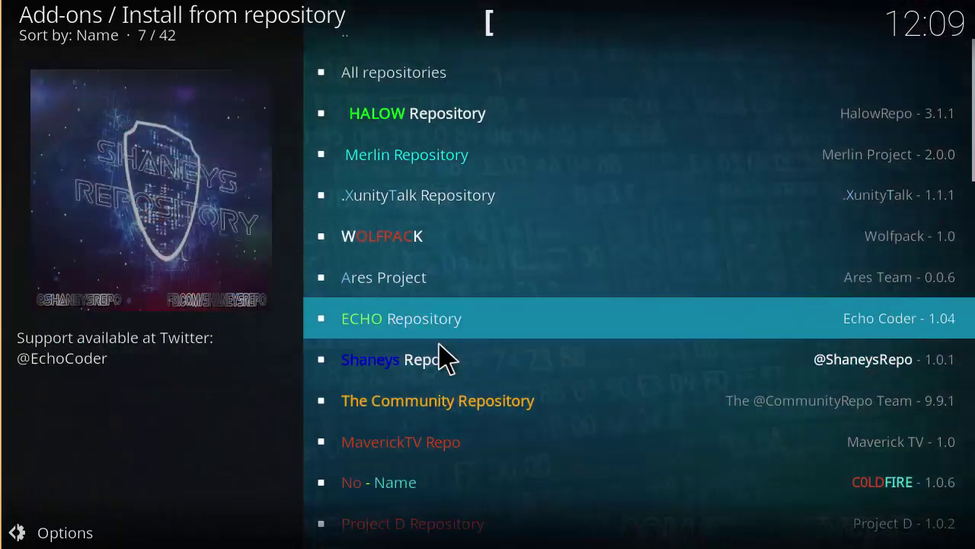
left_click(673, 312)
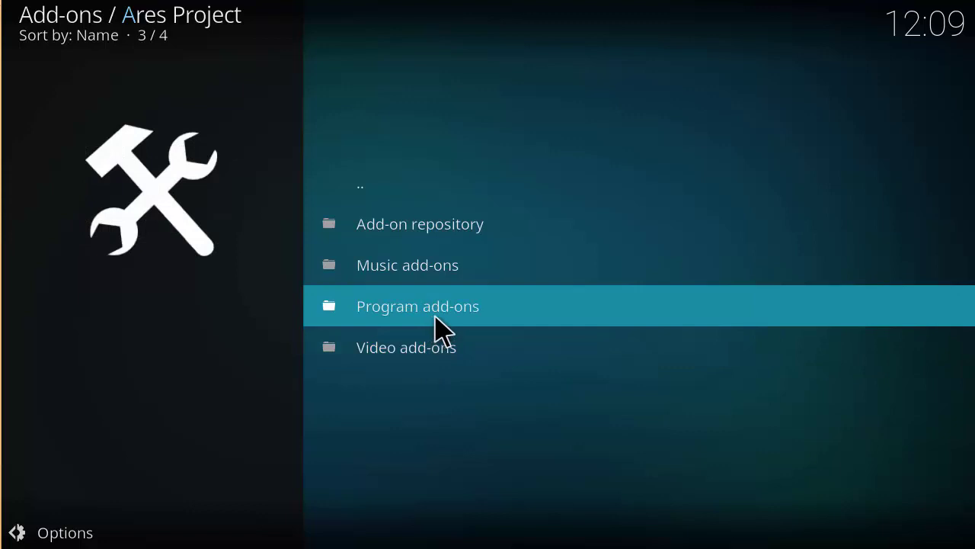
left_click(436, 317)
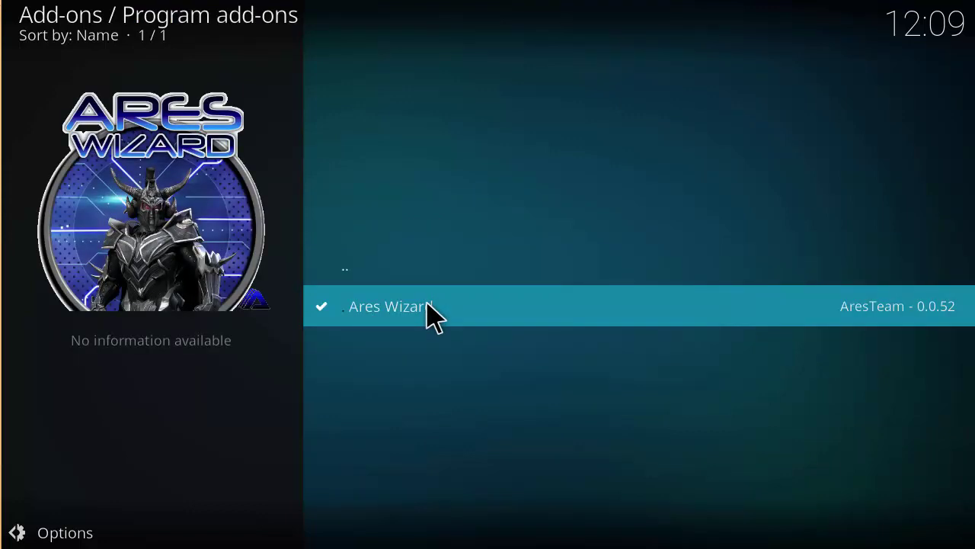
left_click(436, 318)
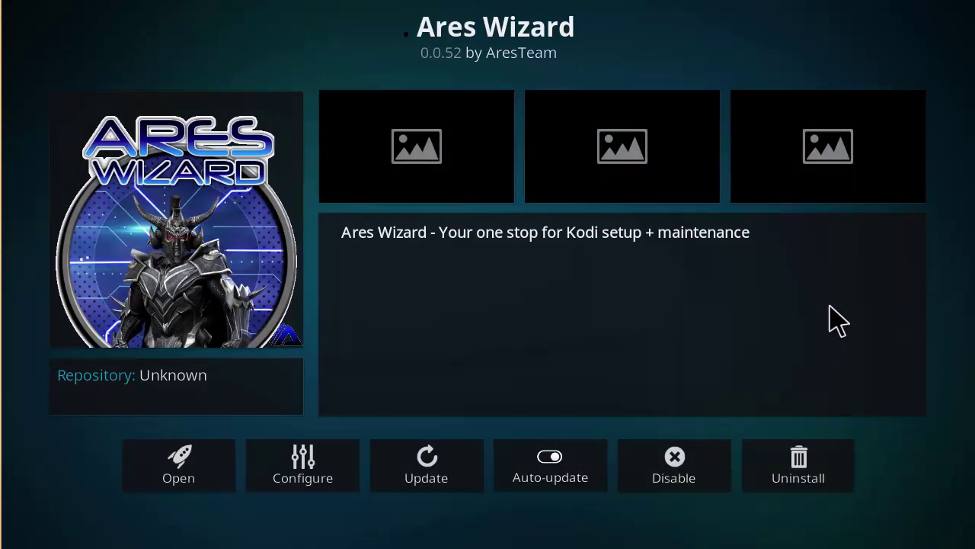
Return Home and launch Ares Wizard from Add-ons > Program add-ons.
key("Escape")
key("Escape")
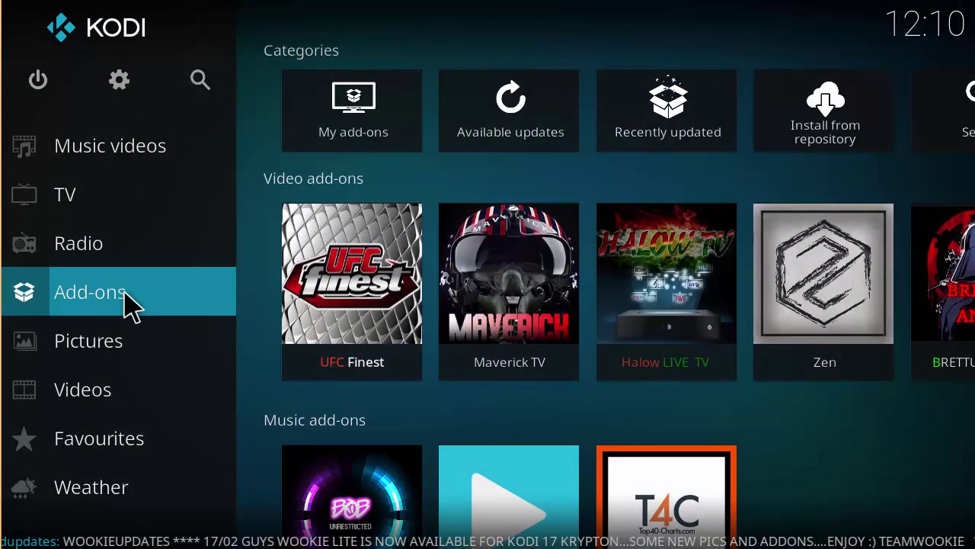
left_click(131, 305)
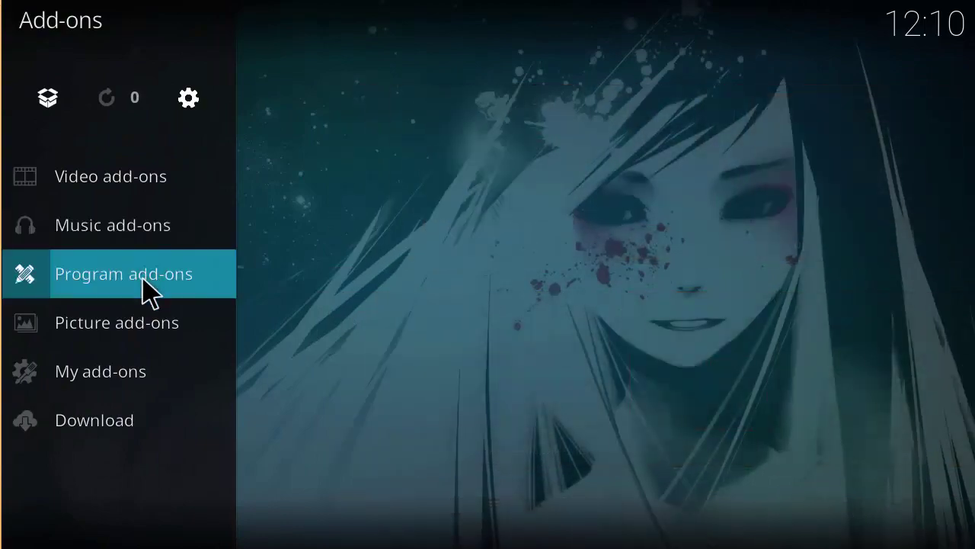
mouse_move(150, 294)
scroll(620, 326, "up", 1)
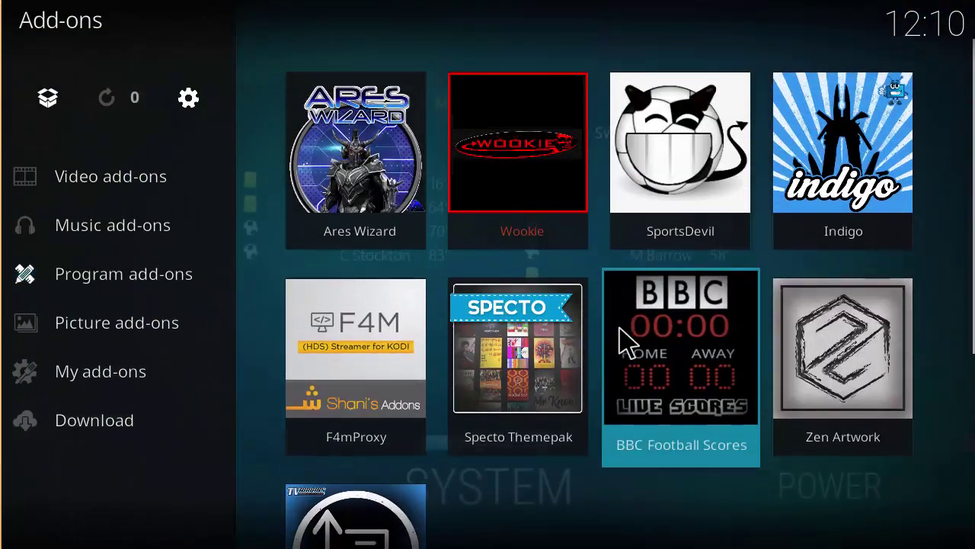
left_click(398, 218)
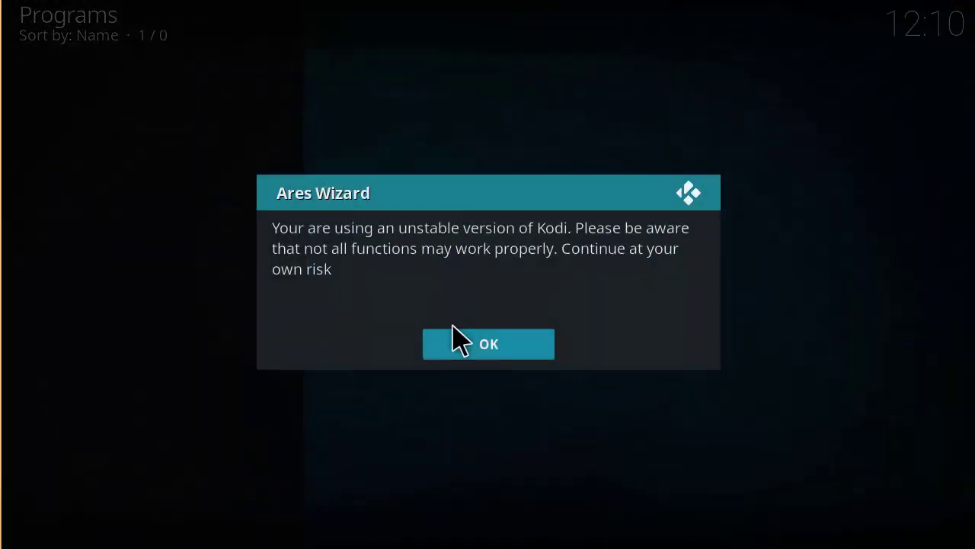
Dismiss the unstable-version warning, list Ares Wizard's video add-ons, and open UFC Finest's details.
left_click(461, 339)
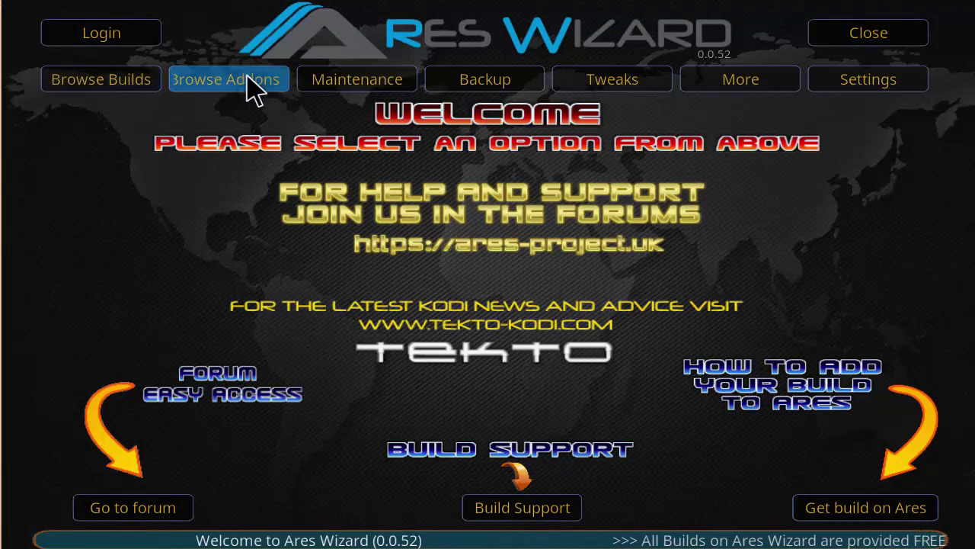
left_click(254, 88)
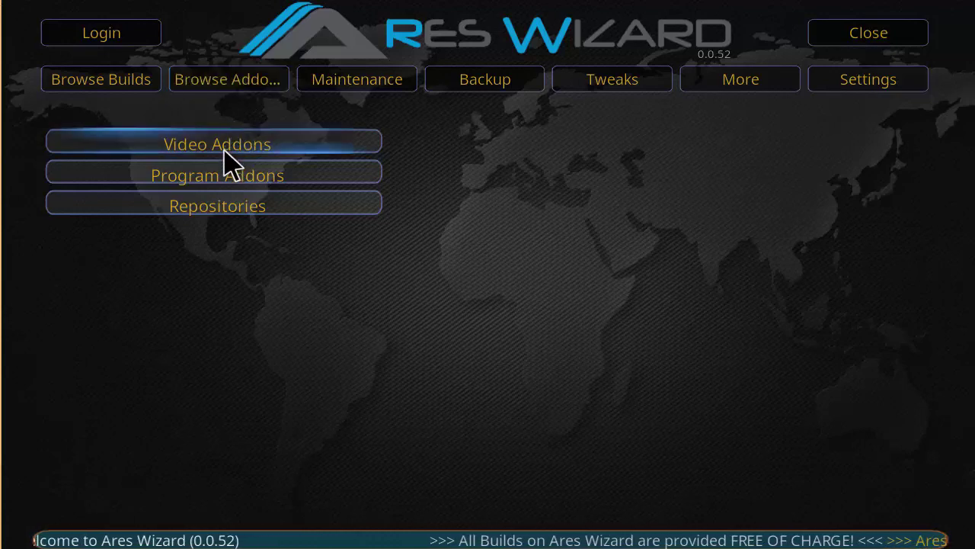
left_click(231, 152)
scroll(254, 394, "down", 10)
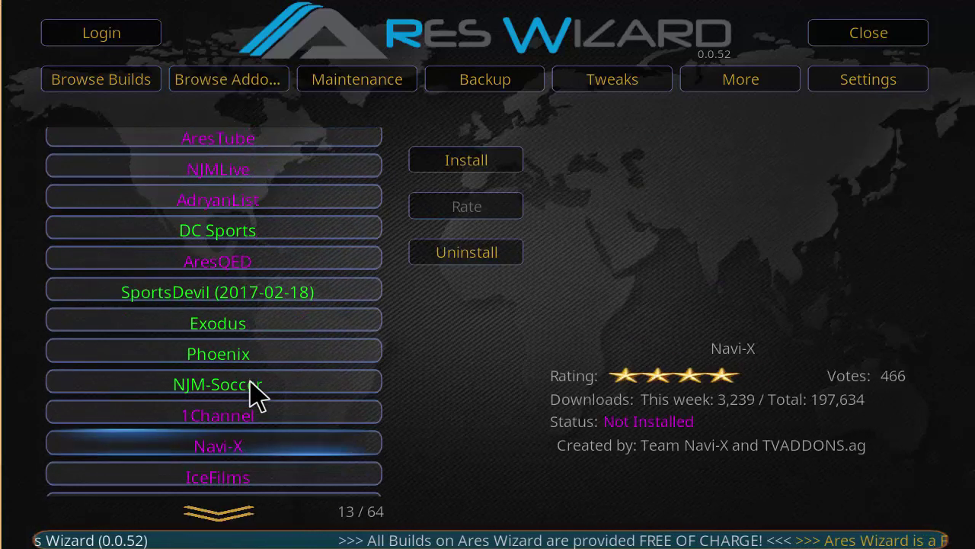
scroll(255, 394, "down", 17)
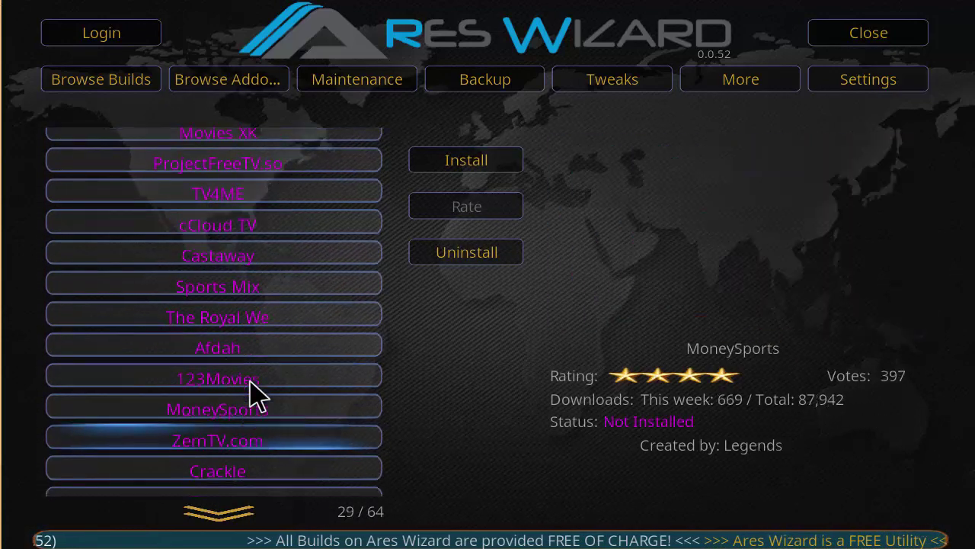
scroll(255, 394, "down", 20)
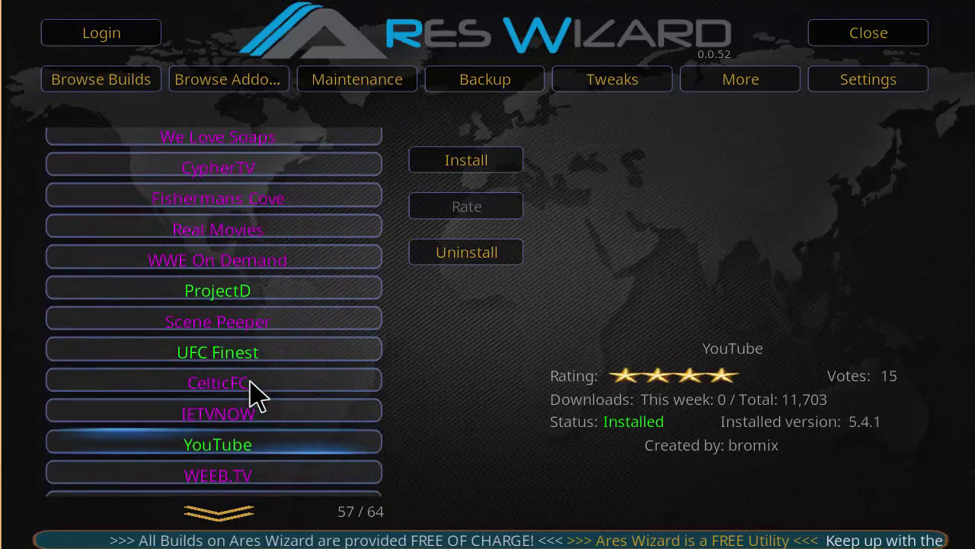
scroll(244, 351, "up", 2)
left_click(233, 305)
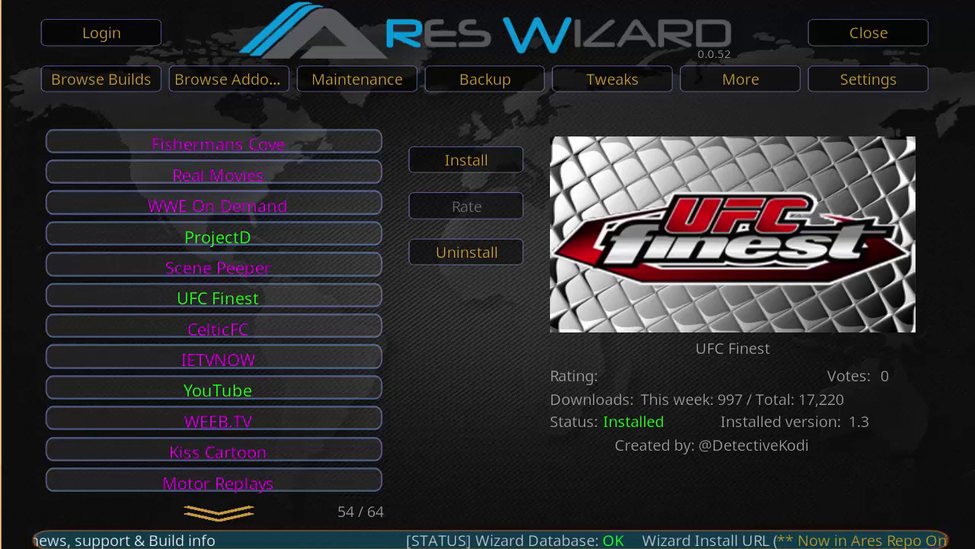
right_click(723, 432)
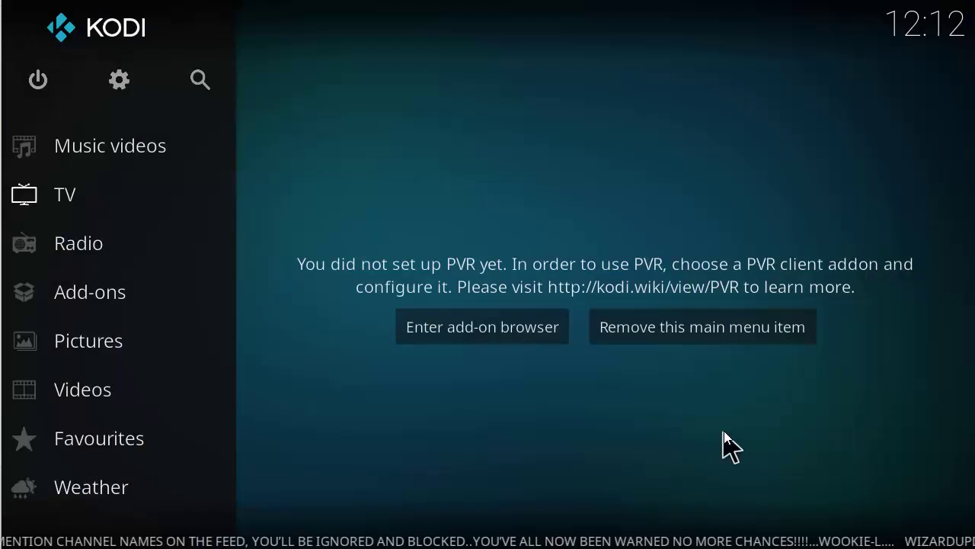
left_click(127, 86)
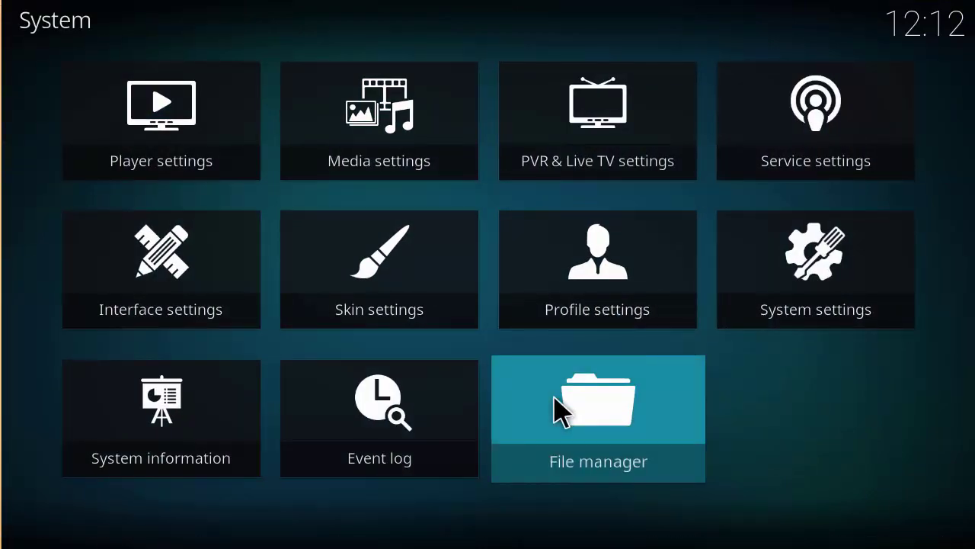
left_click(560, 409)
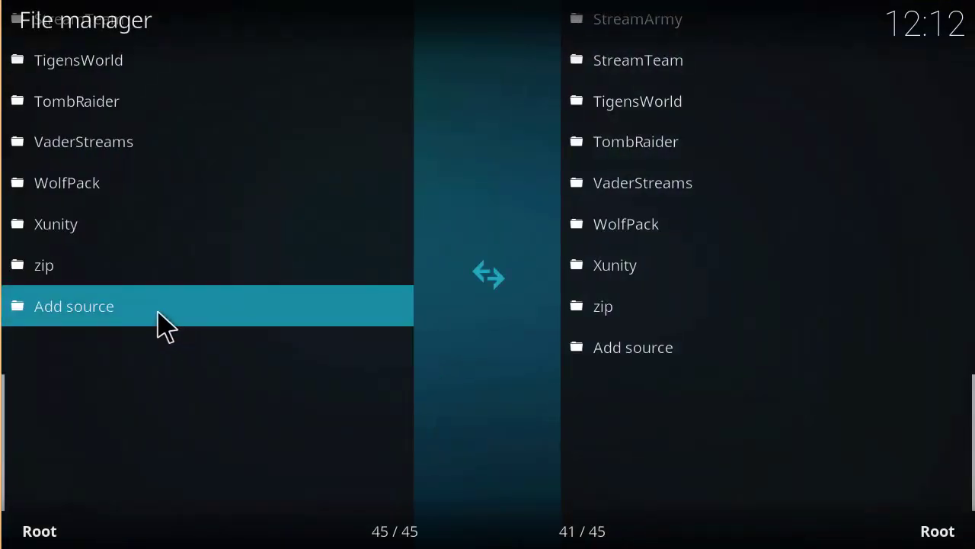
left_click(157, 312)
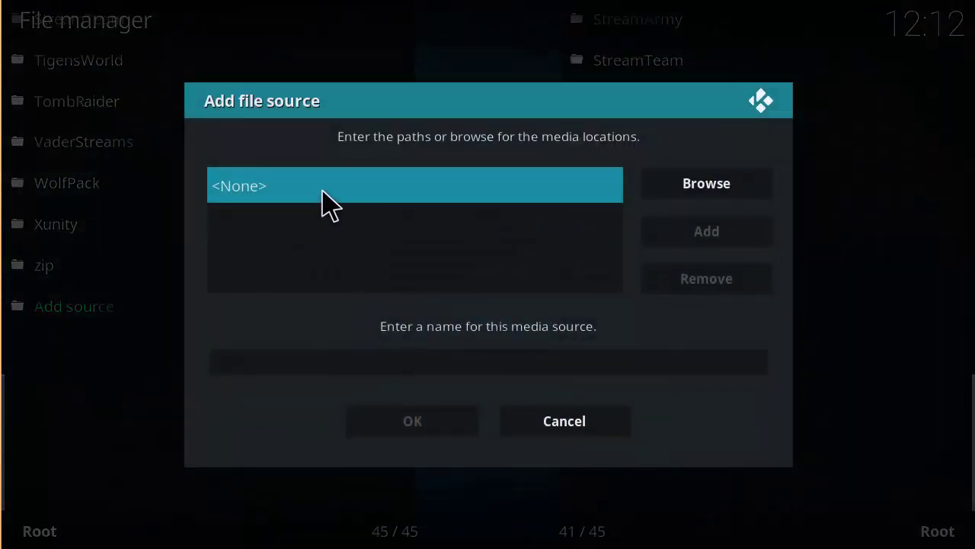
left_click(323, 192)
type("http://thecommunityrepo.netai.net/zip")
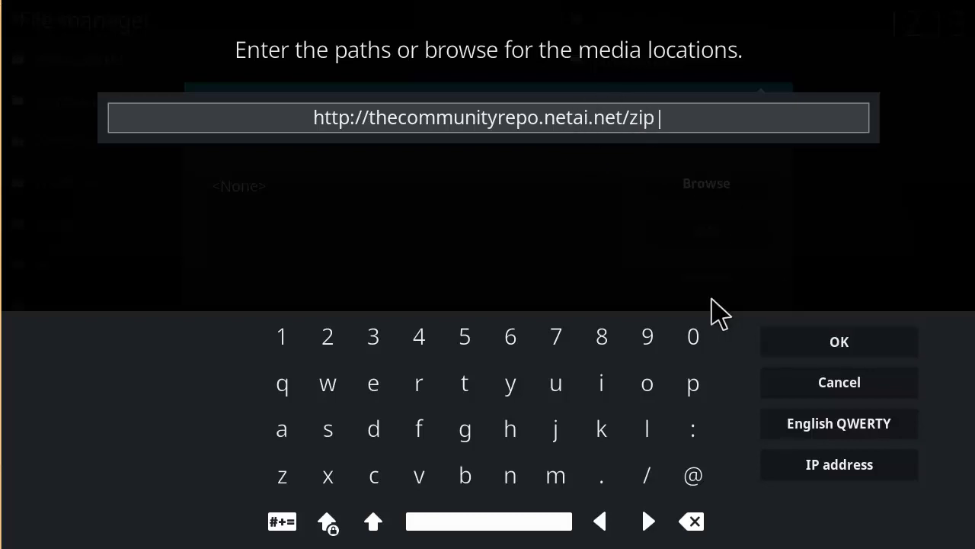
left_click(800, 344)
Name the new source 'thecommunity' and save it.
left_click(529, 364)
key("BackSpace")
type("thecommunity")
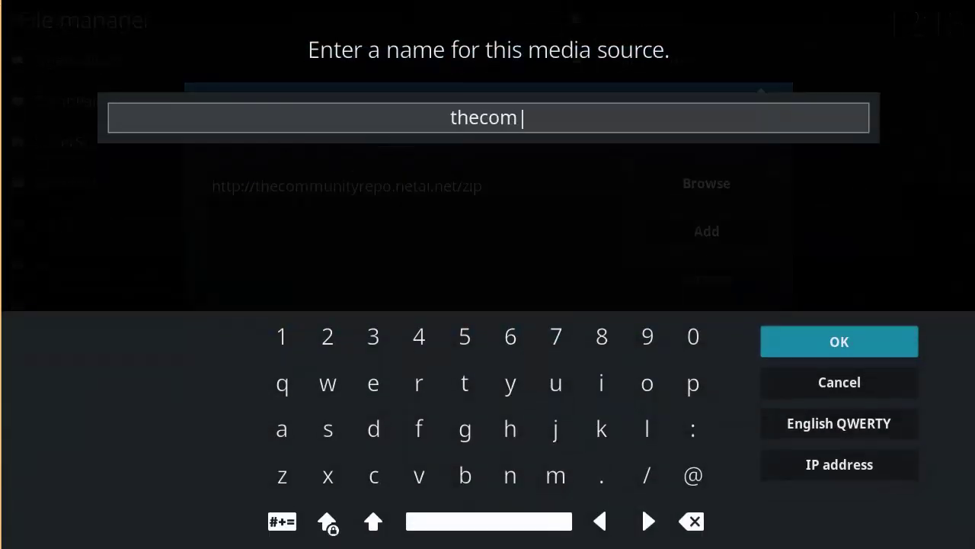
left_click(849, 347)
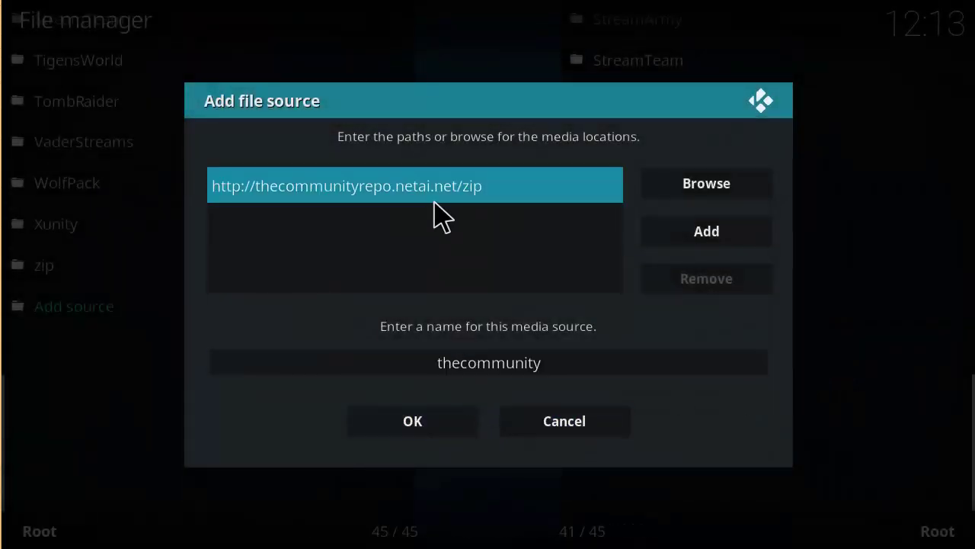
left_click(414, 424)
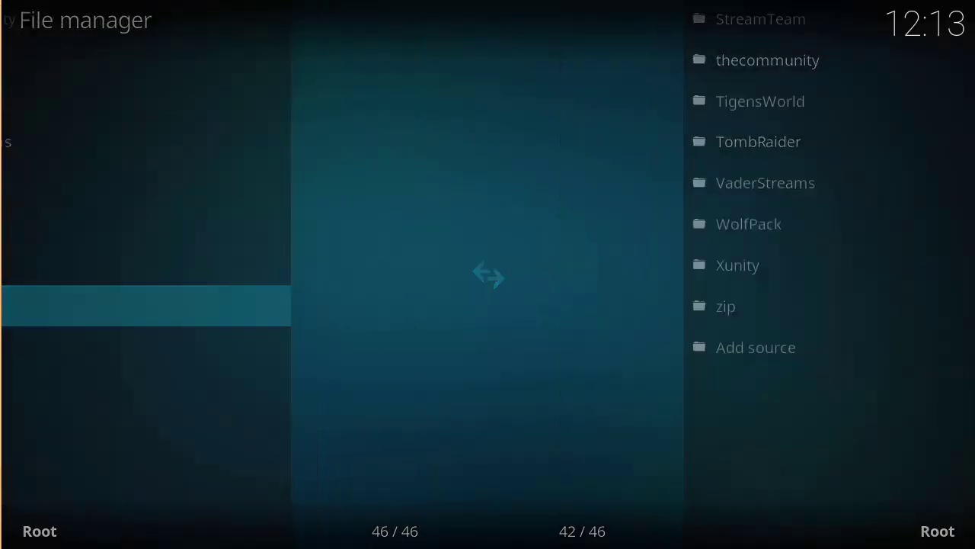
right_click(298, 399)
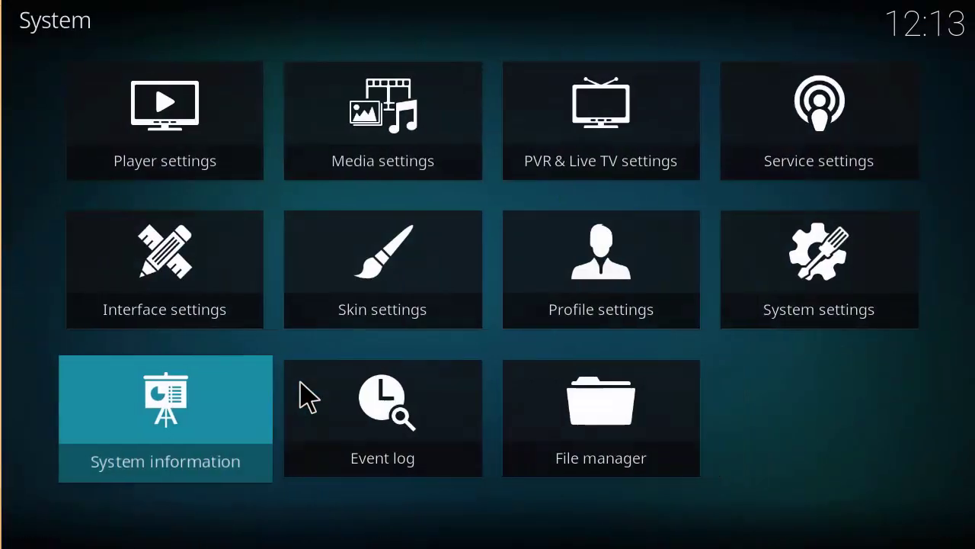
Return home and bring up Install from zip file in the Add-on browser.
right_click(298, 398)
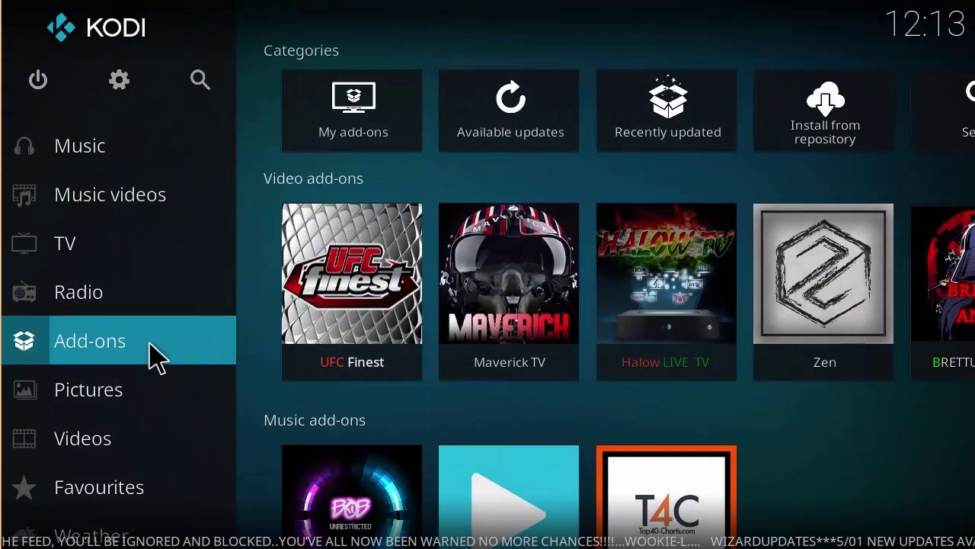
left_click(157, 354)
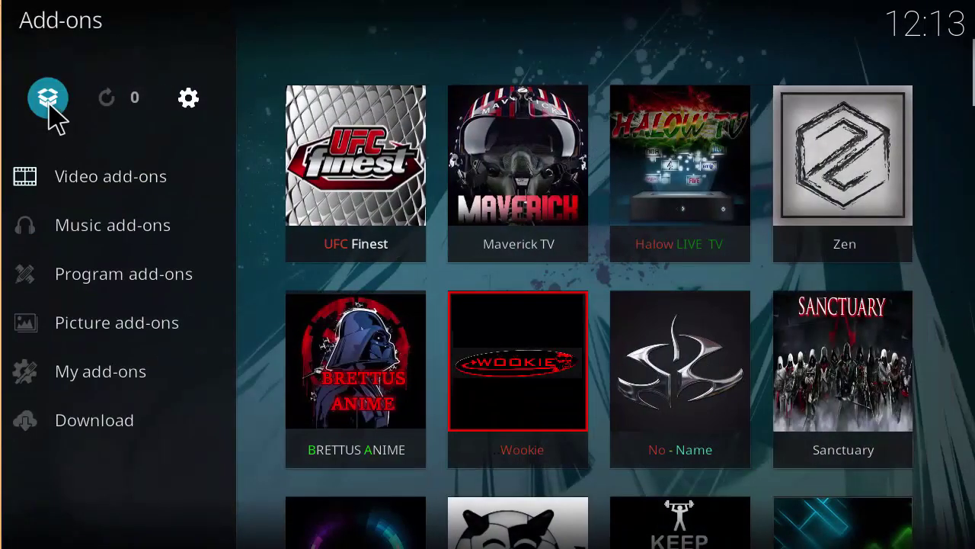
left_click(48, 99)
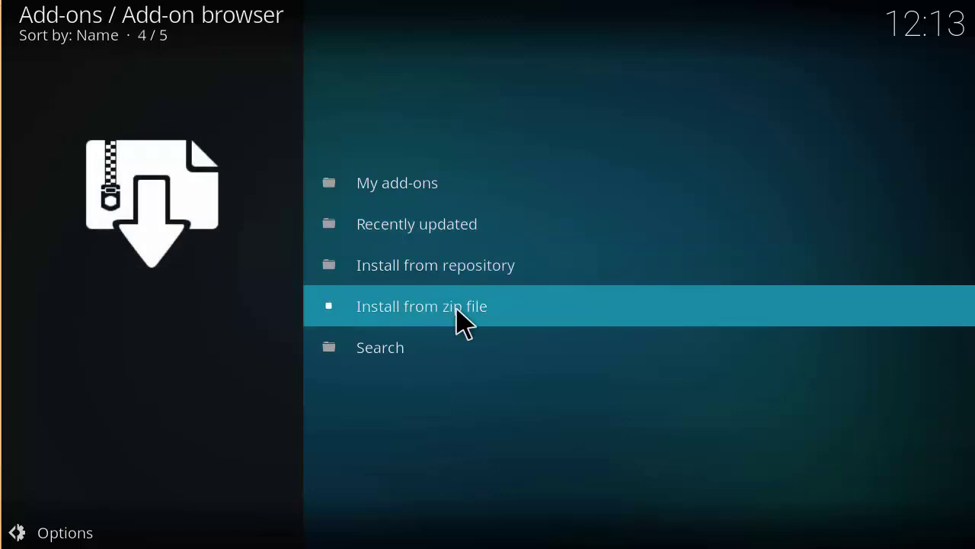
left_click(457, 309)
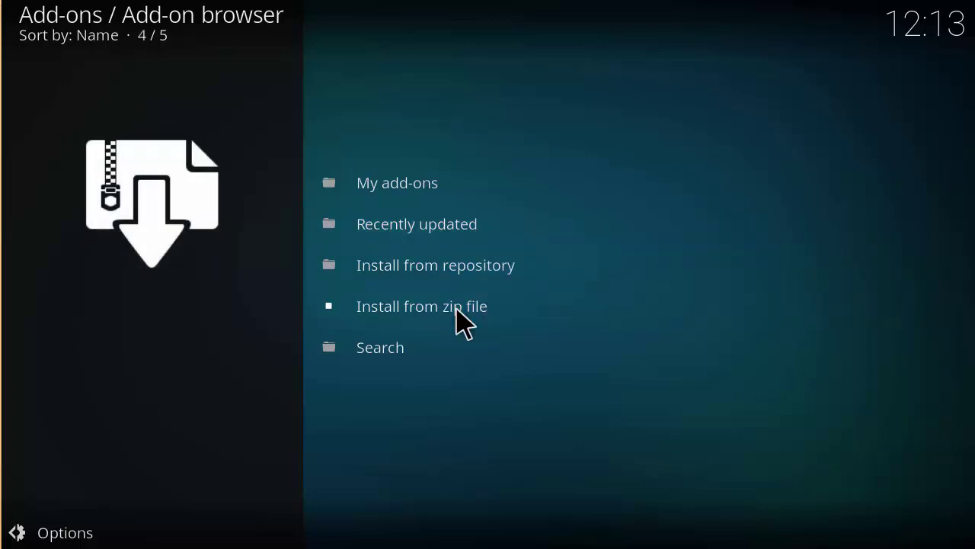
Install repository.communityrepo-9.9.0.zip from the thecommunity source.
scroll(446, 289, "down", 5)
scroll(447, 290, "up", 5)
scroll(446, 290, "down", 18)
scroll(476, 286, "down", 18)
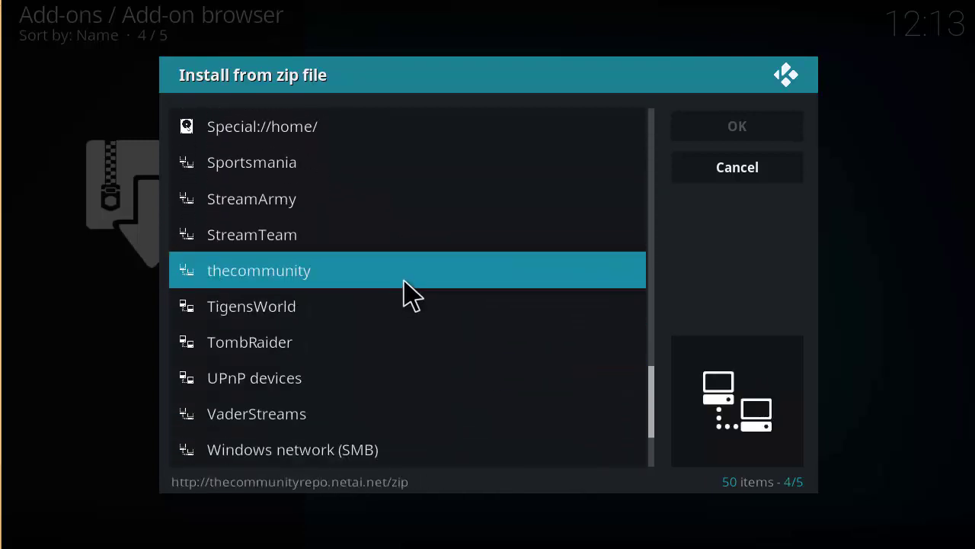
left_click(404, 279)
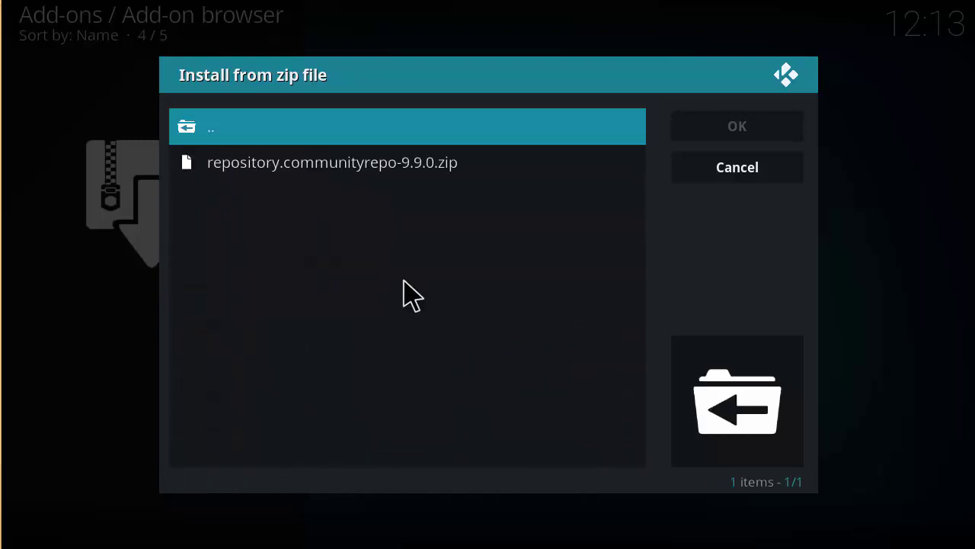
left_click(411, 176)
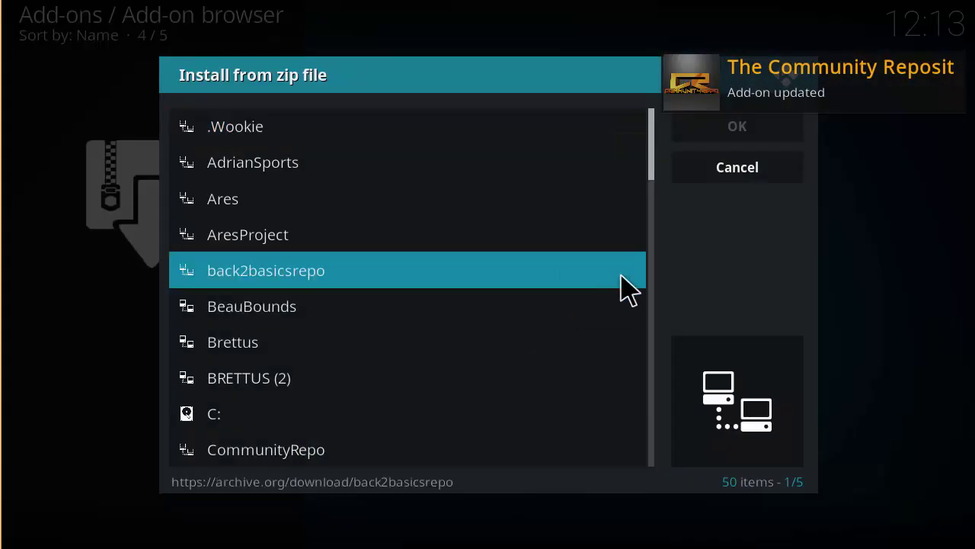
left_click(738, 175)
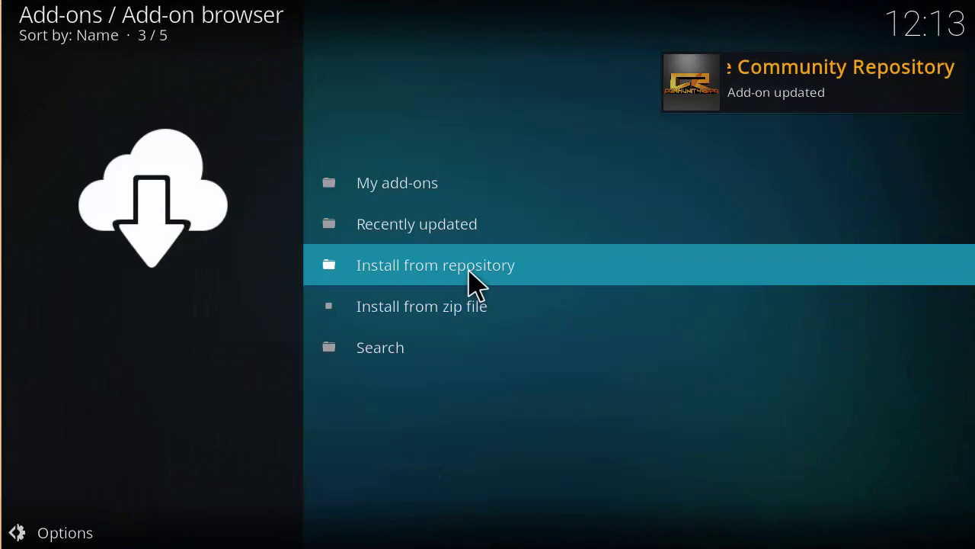
Show the Video add-ons of The Community Repository under Install from repository.
left_click(472, 283)
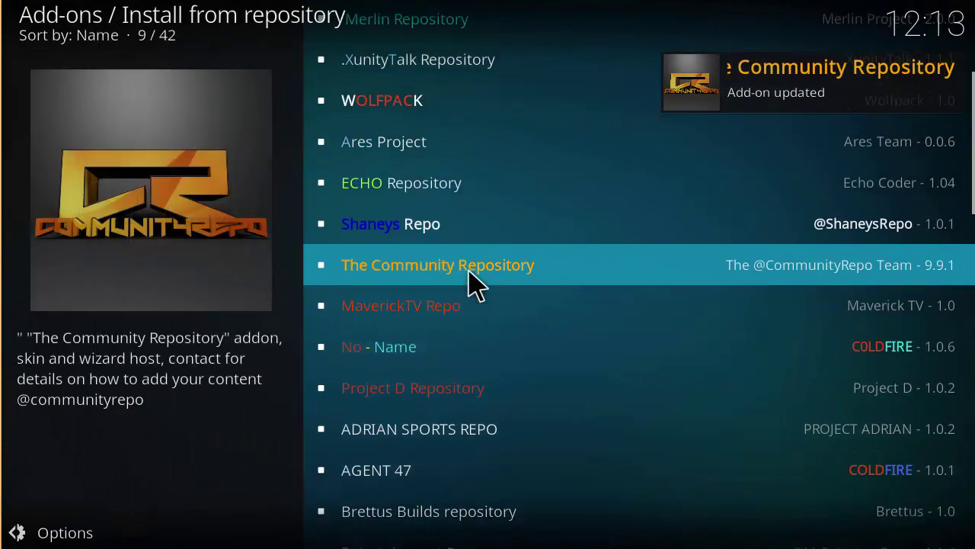
left_click(512, 276)
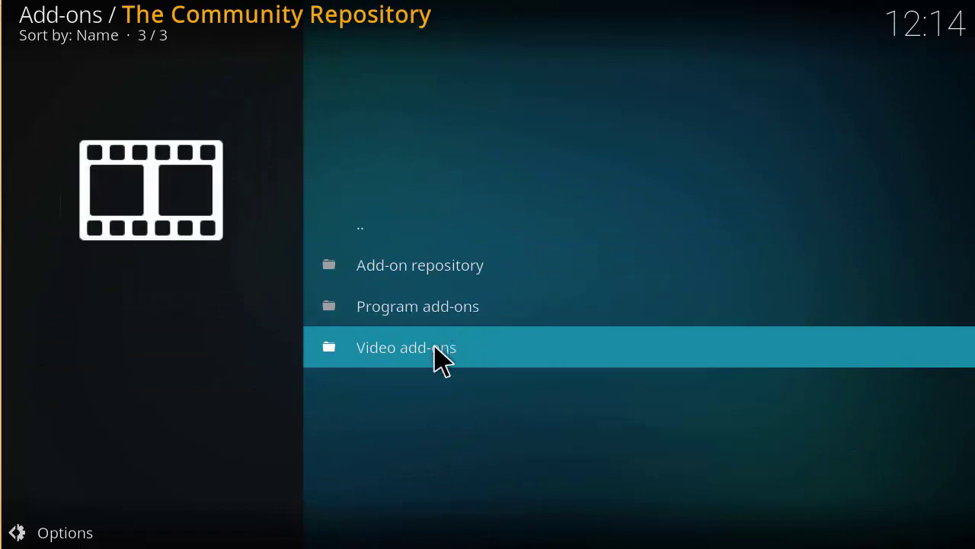
left_click(442, 358)
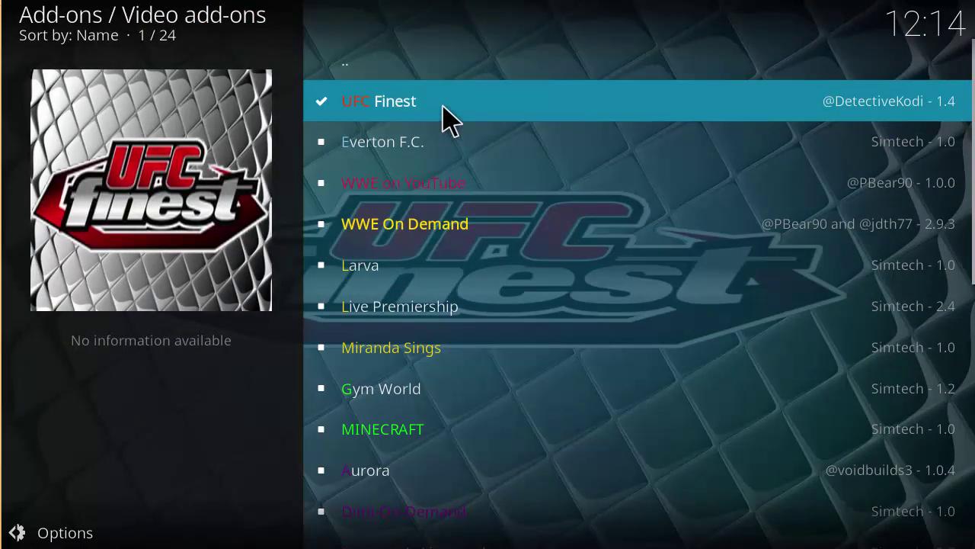
Check UFC Finest 1.4's details, then scroll through the 24 video add-ons.
left_click(739, 112)
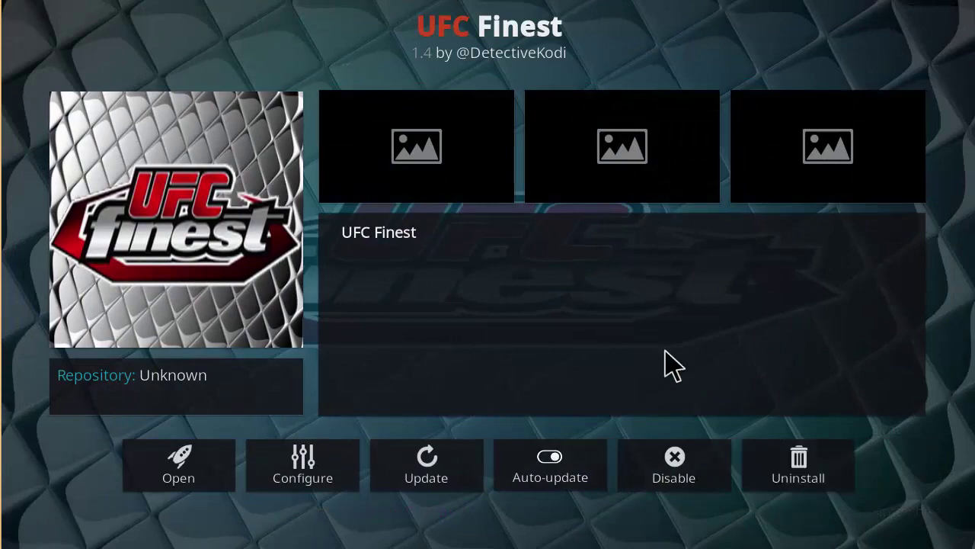
key("Escape")
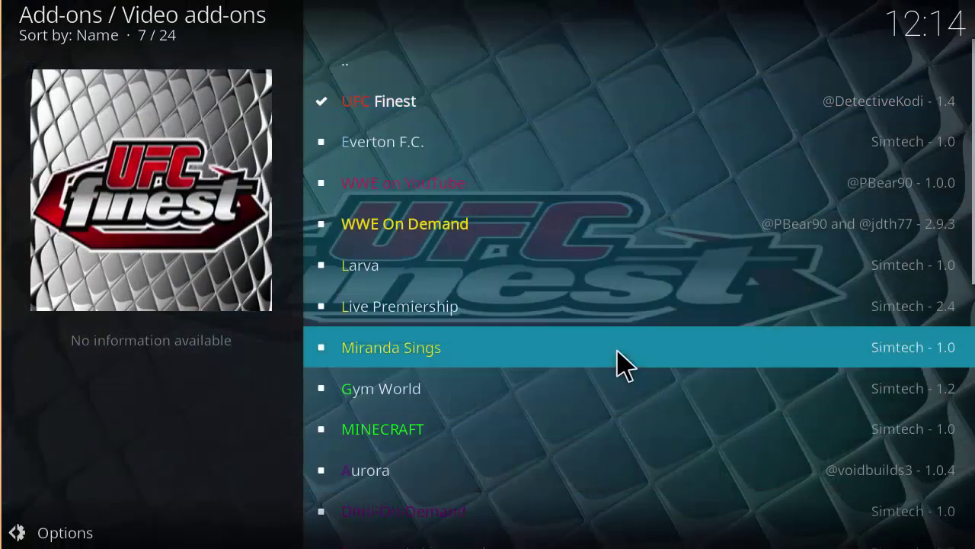
scroll(549, 381, "down", 4)
scroll(516, 429, "down", 13)
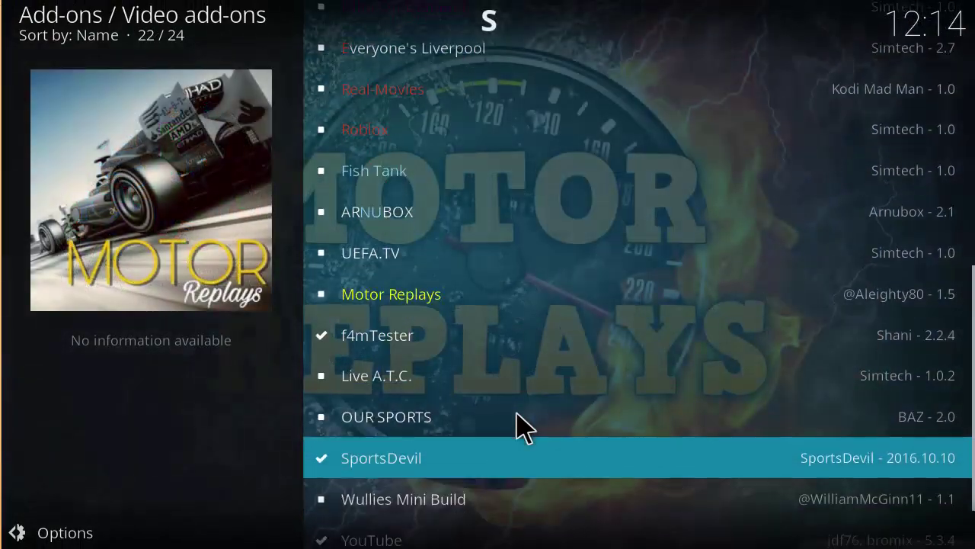
scroll(518, 426, "up", 3)
scroll(515, 429, "up", 12)
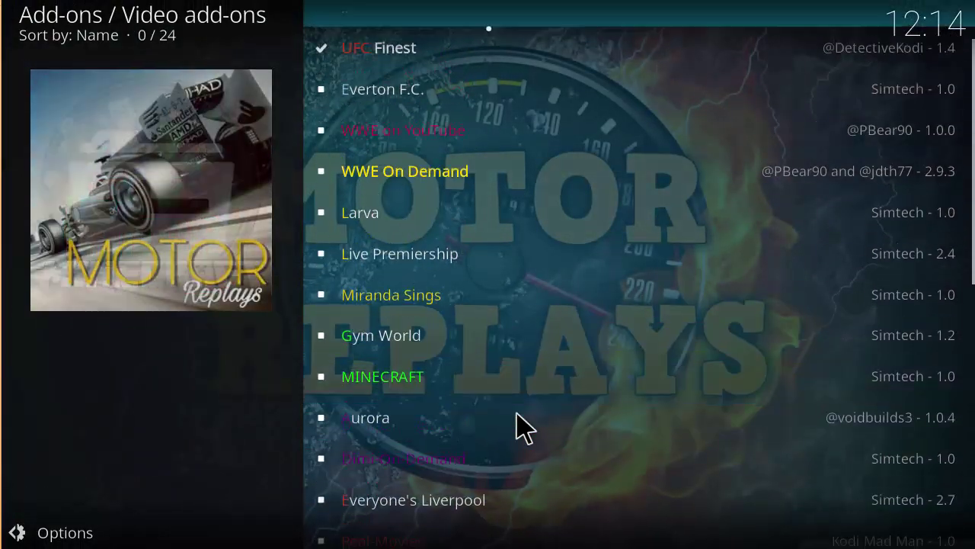